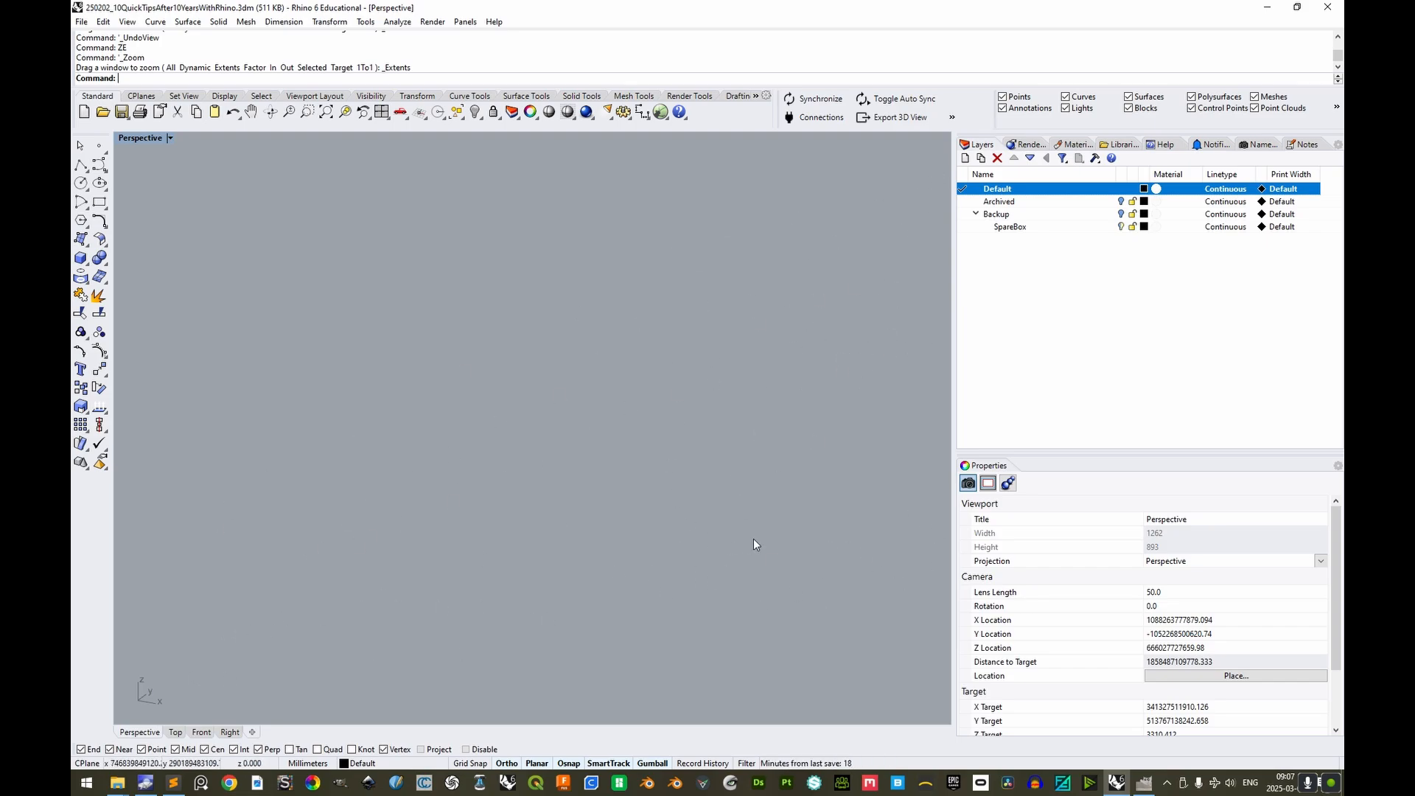
Select all objects, remove the curve and surface from the selection, and zoom to the remaining closed extrusion
key(ctrl+a)
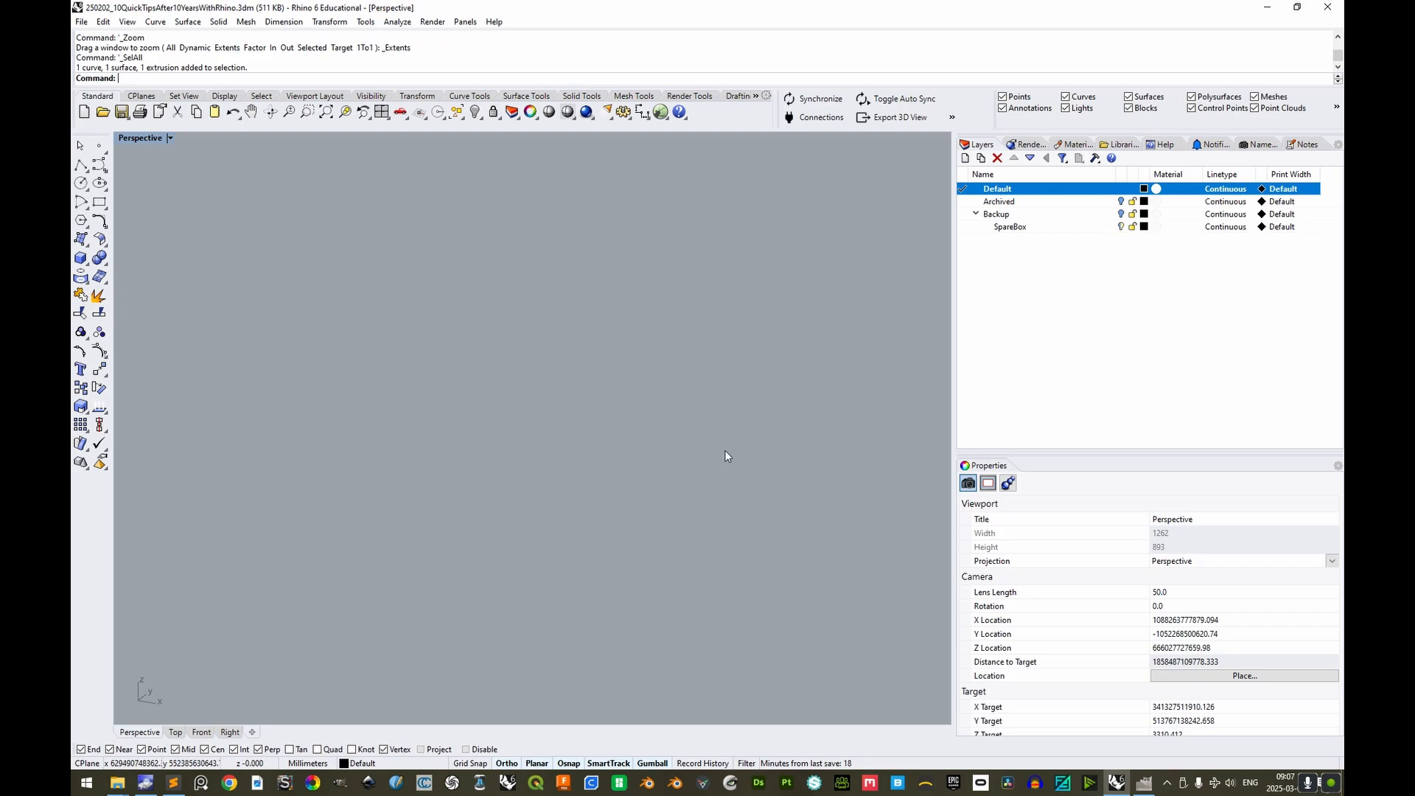
key(ctrl+a)
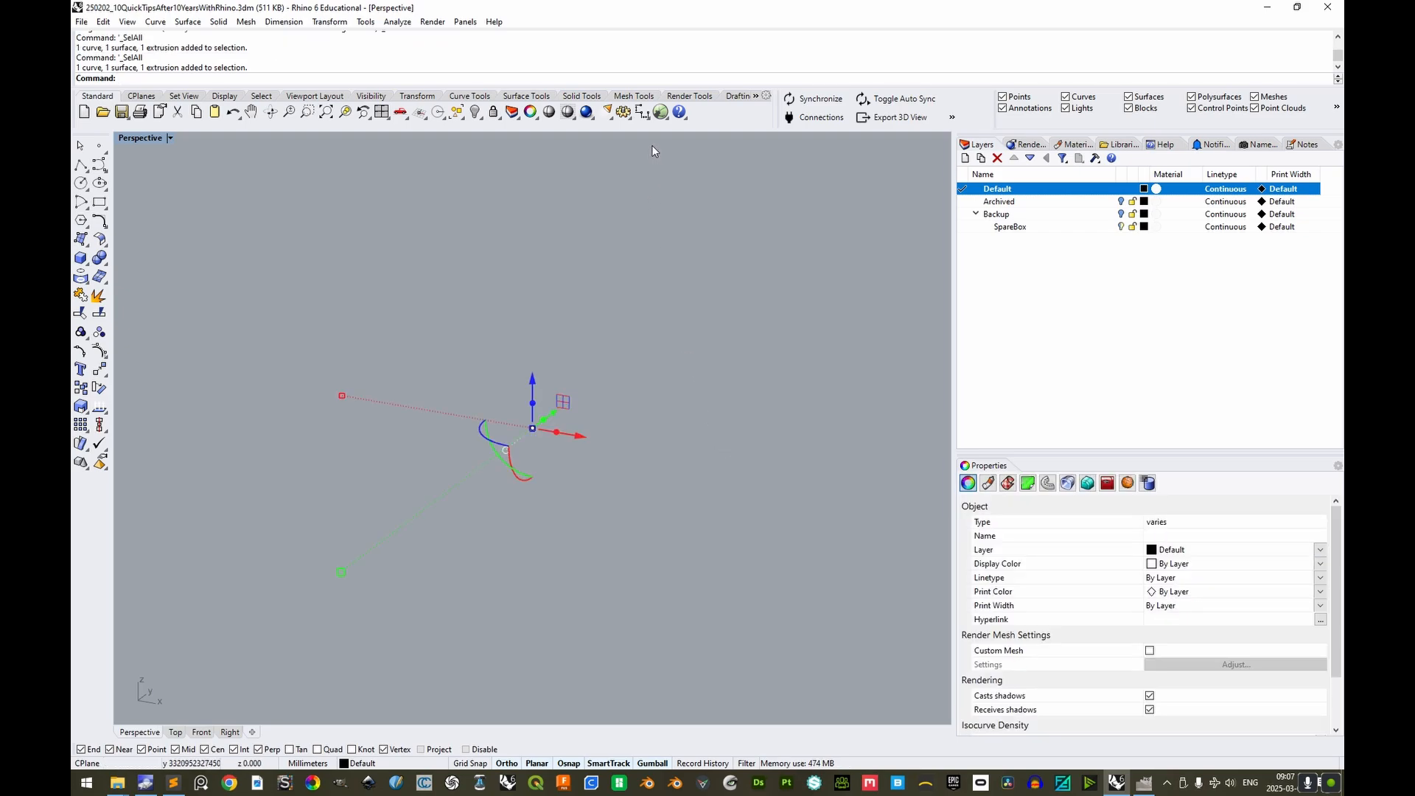
drag(655, 133, 114, 722)
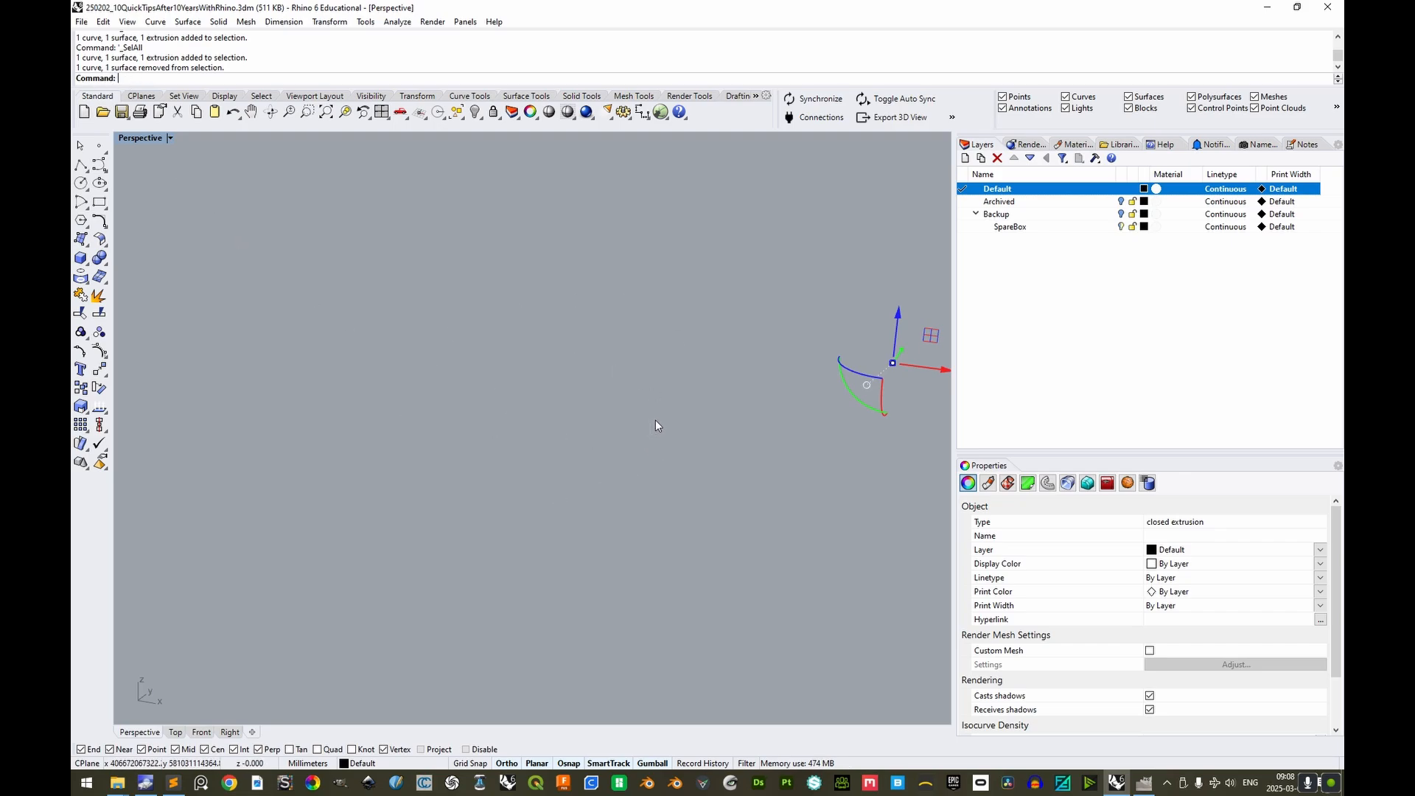
text(ZS)
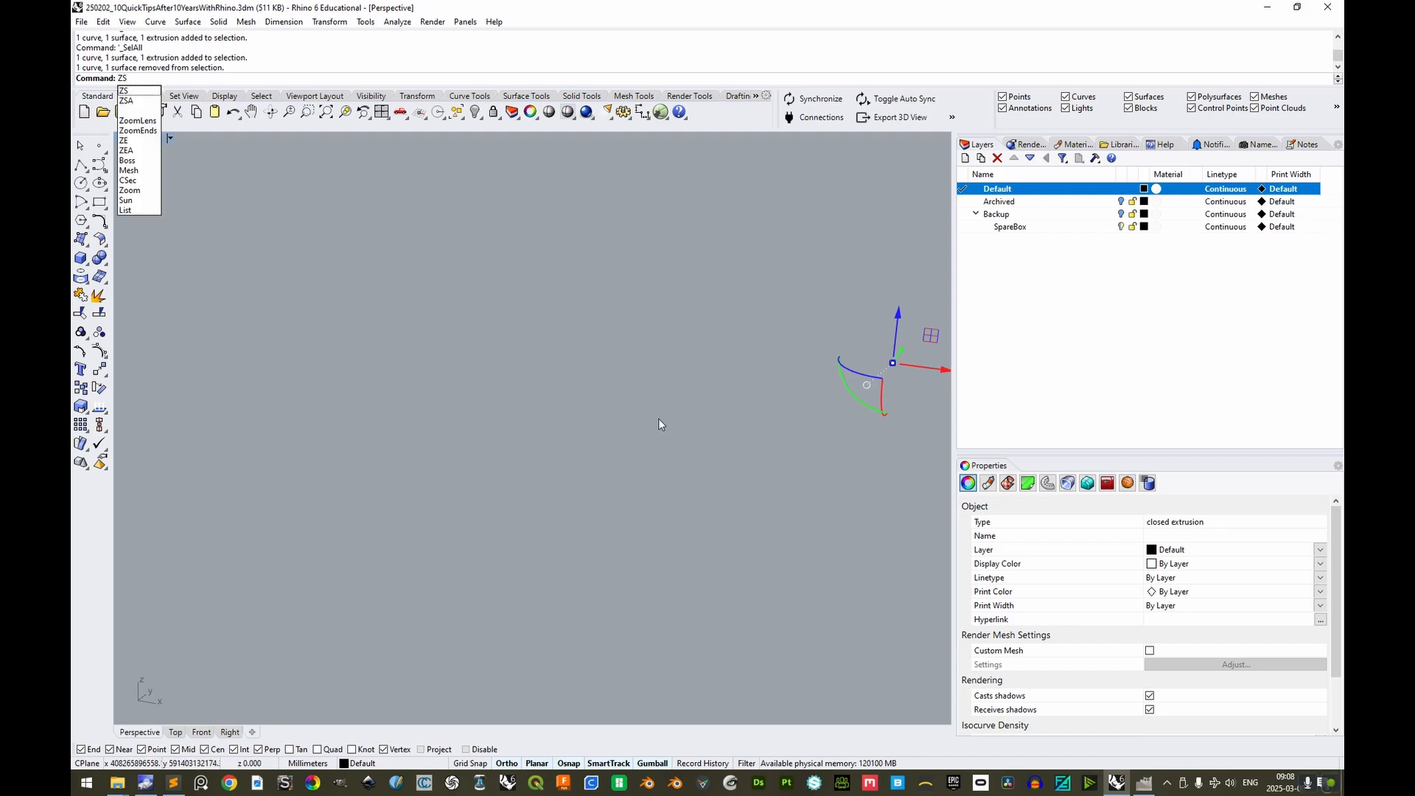
key(Return)
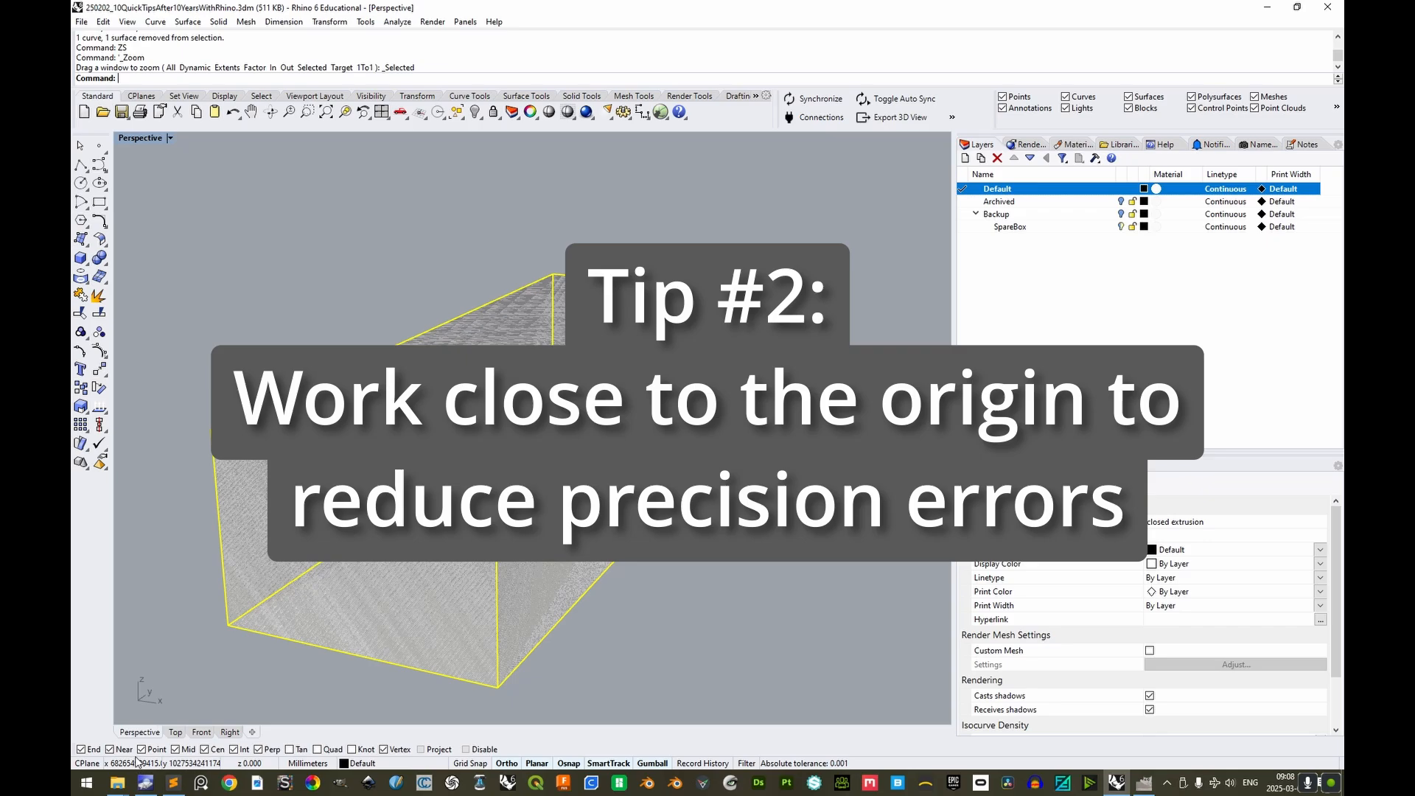
right_drag(590, 472, 472, 420)
right_drag(442, 516, 519, 668)
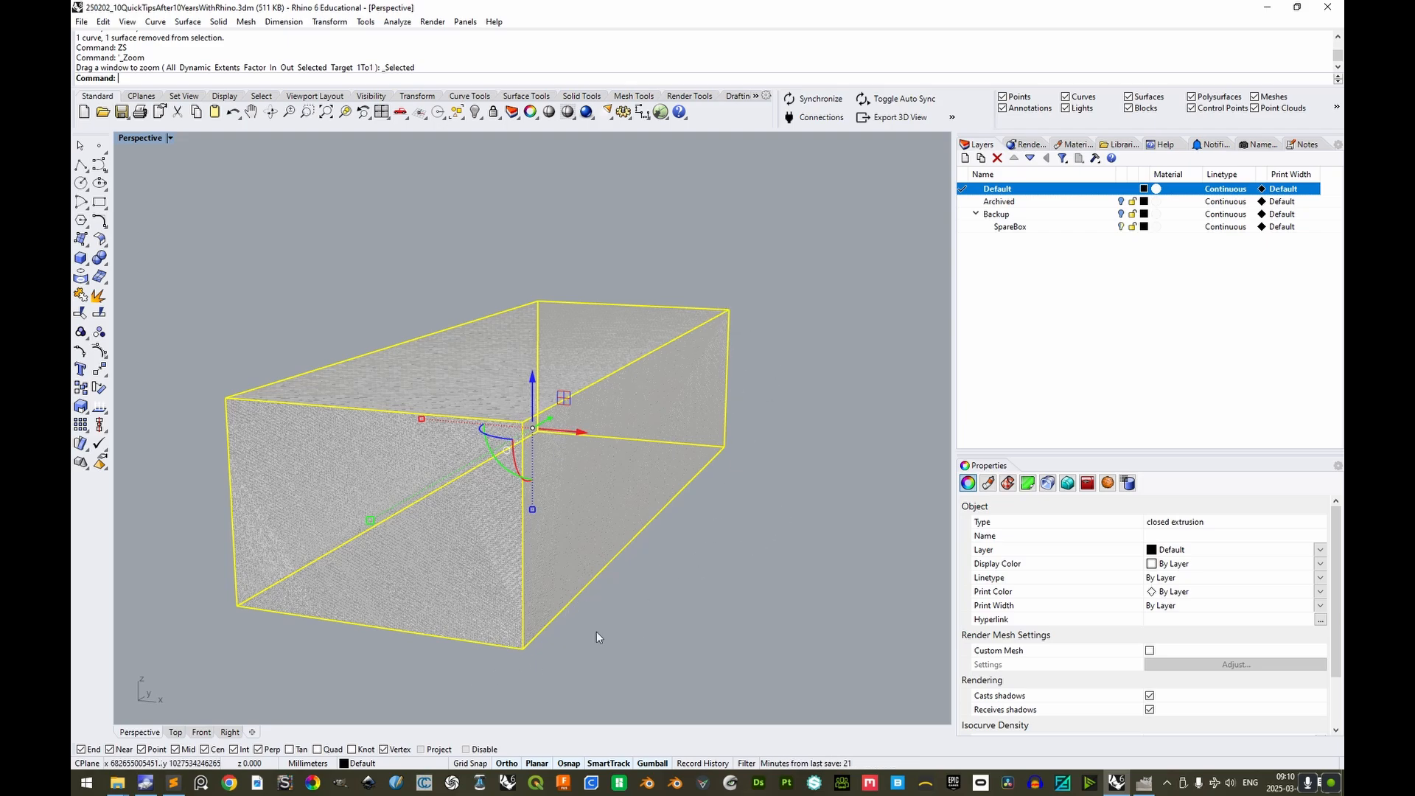
Move the box from its lower front-left corner to the origin, entered as 0, and zoom to it
text(M)
key(Return)
click(234, 608)
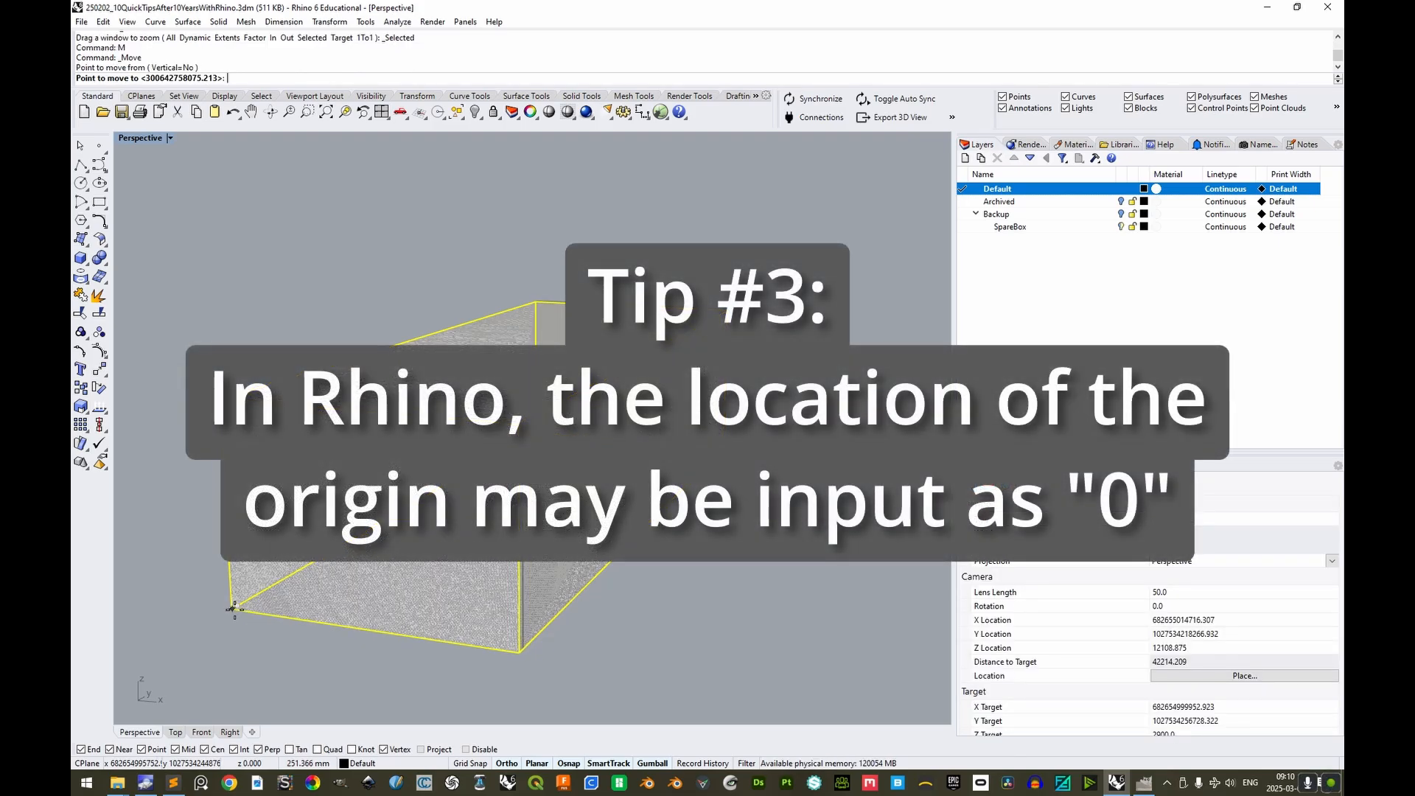
text(0,0,0)
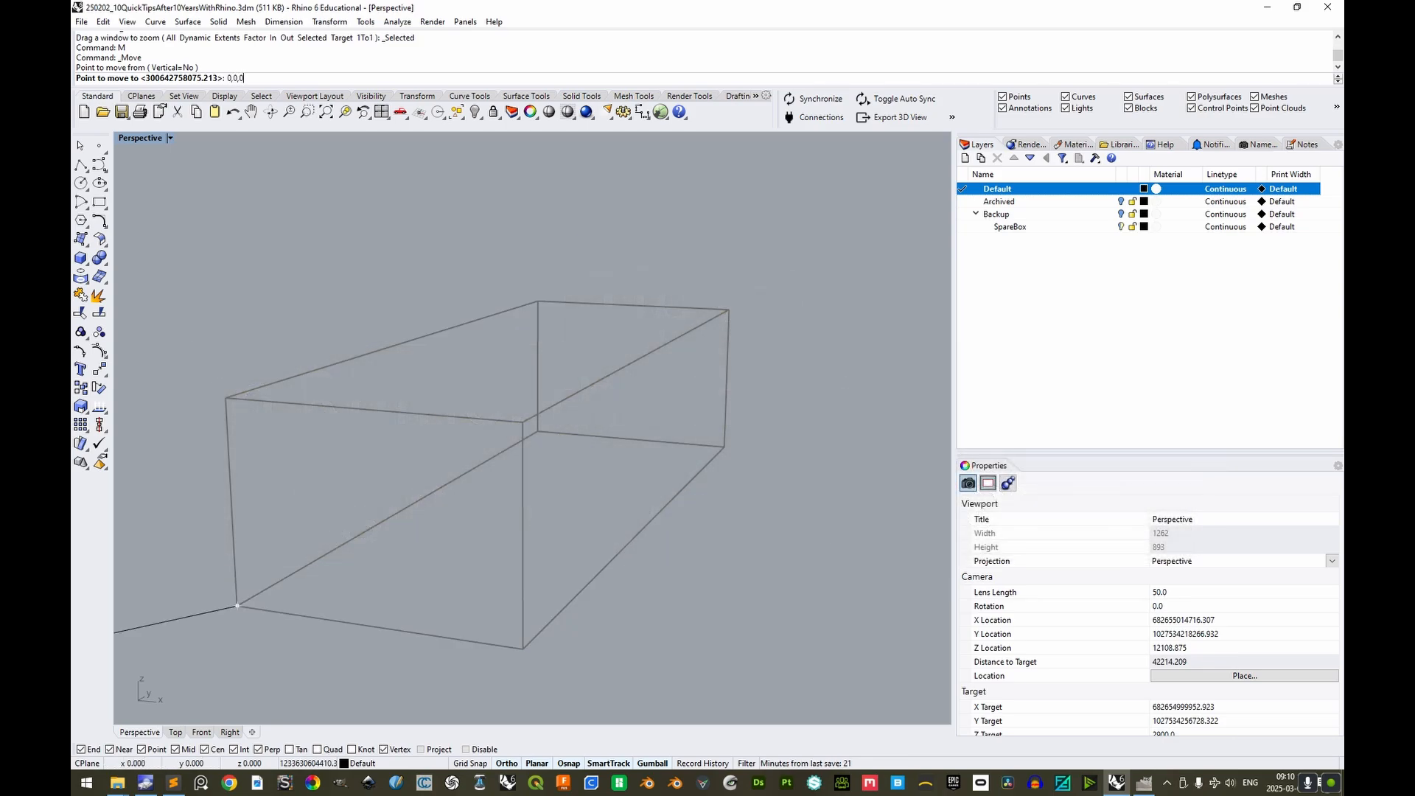
key(BackSpace)
key(BackSpace)
key(BackSpace)
key(BackSpace)
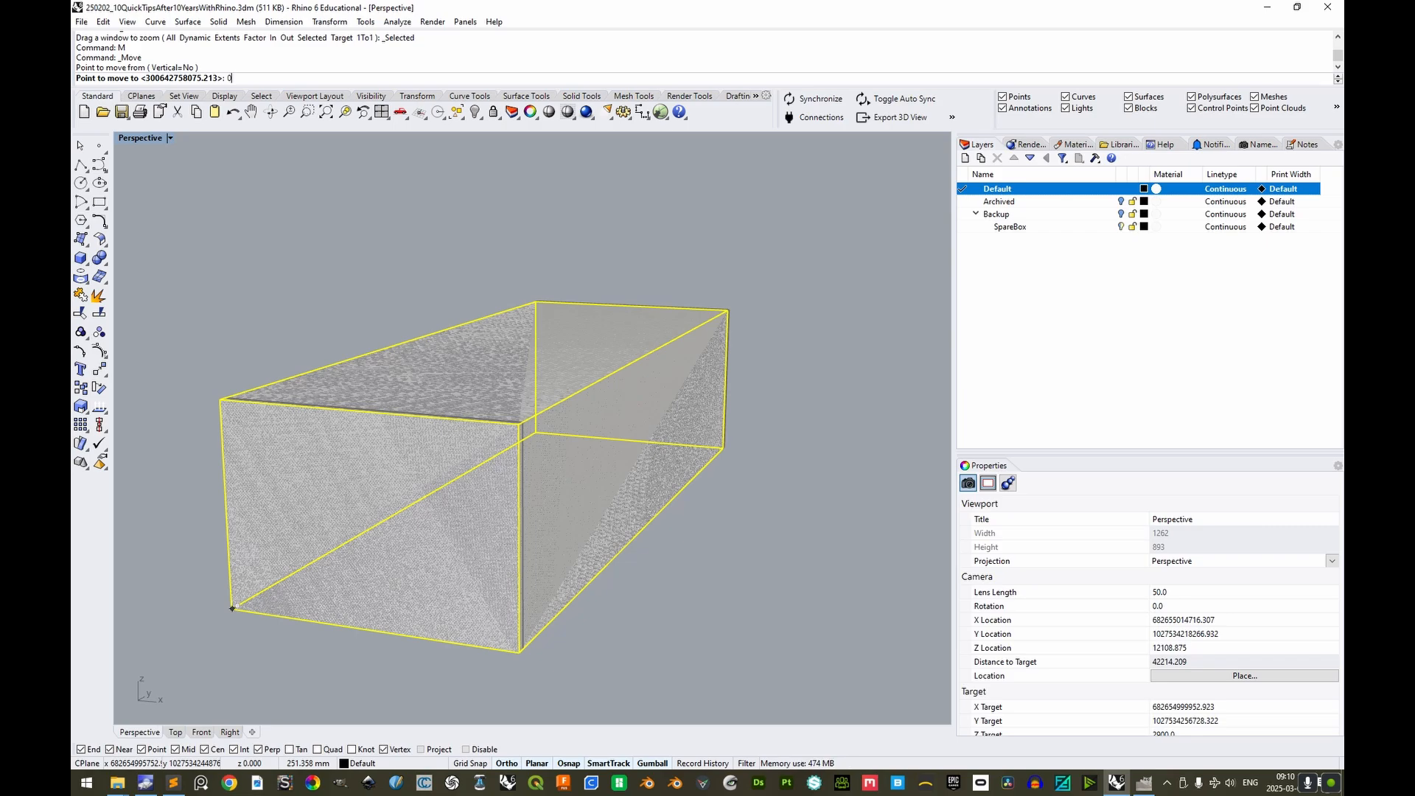
key(Return)
text(ZS)
key(Return)
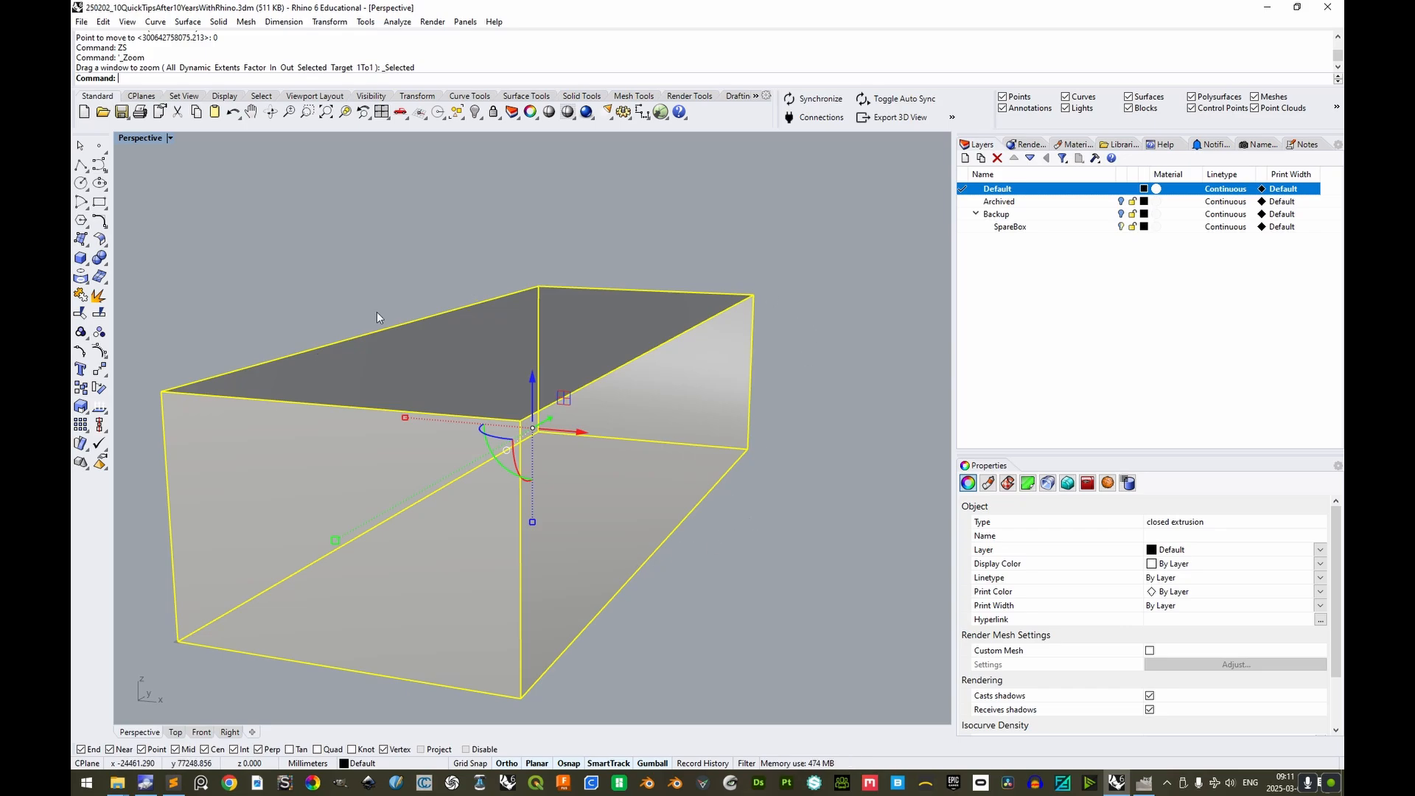
Select the box and switch the Gumball off and on again
click(701, 400)
click(653, 764)
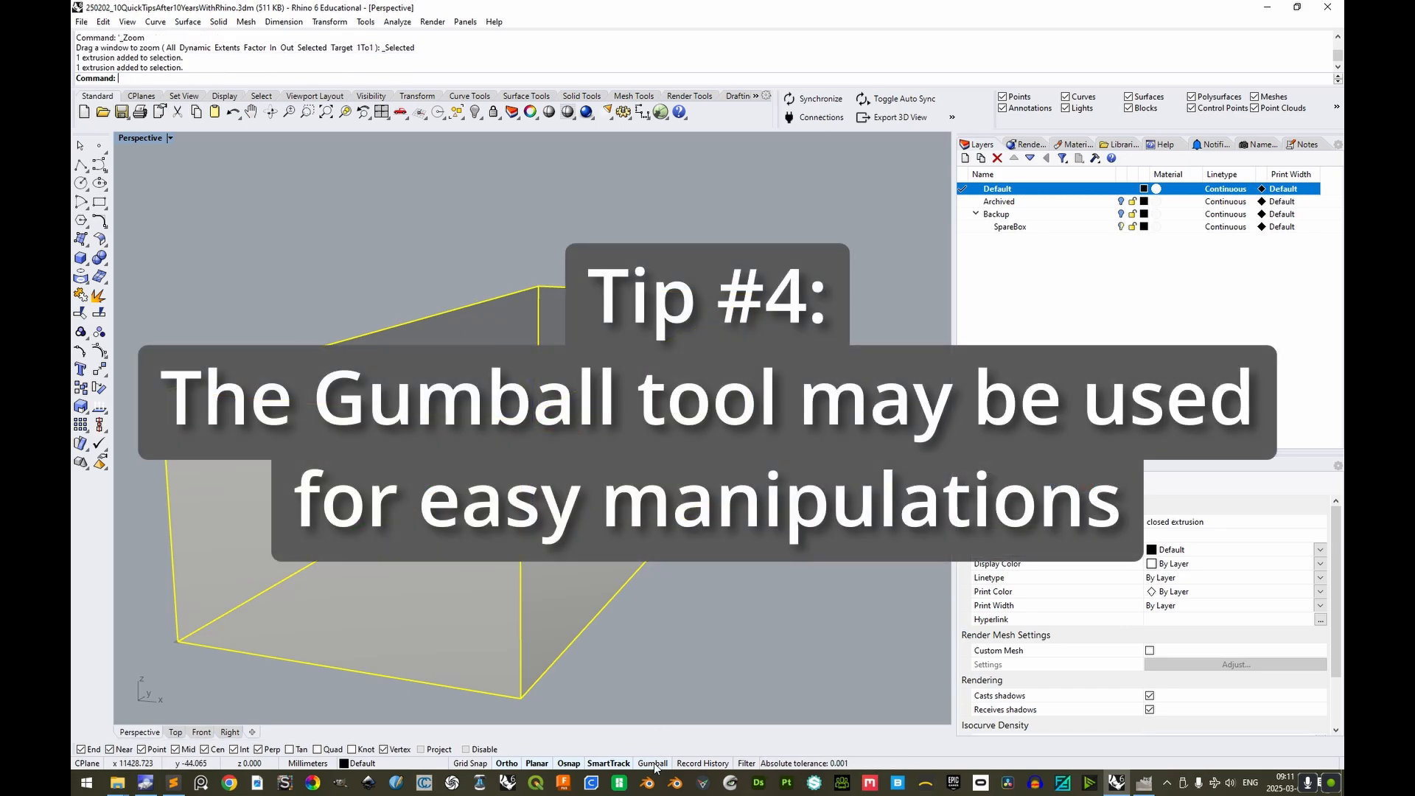
click(653, 764)
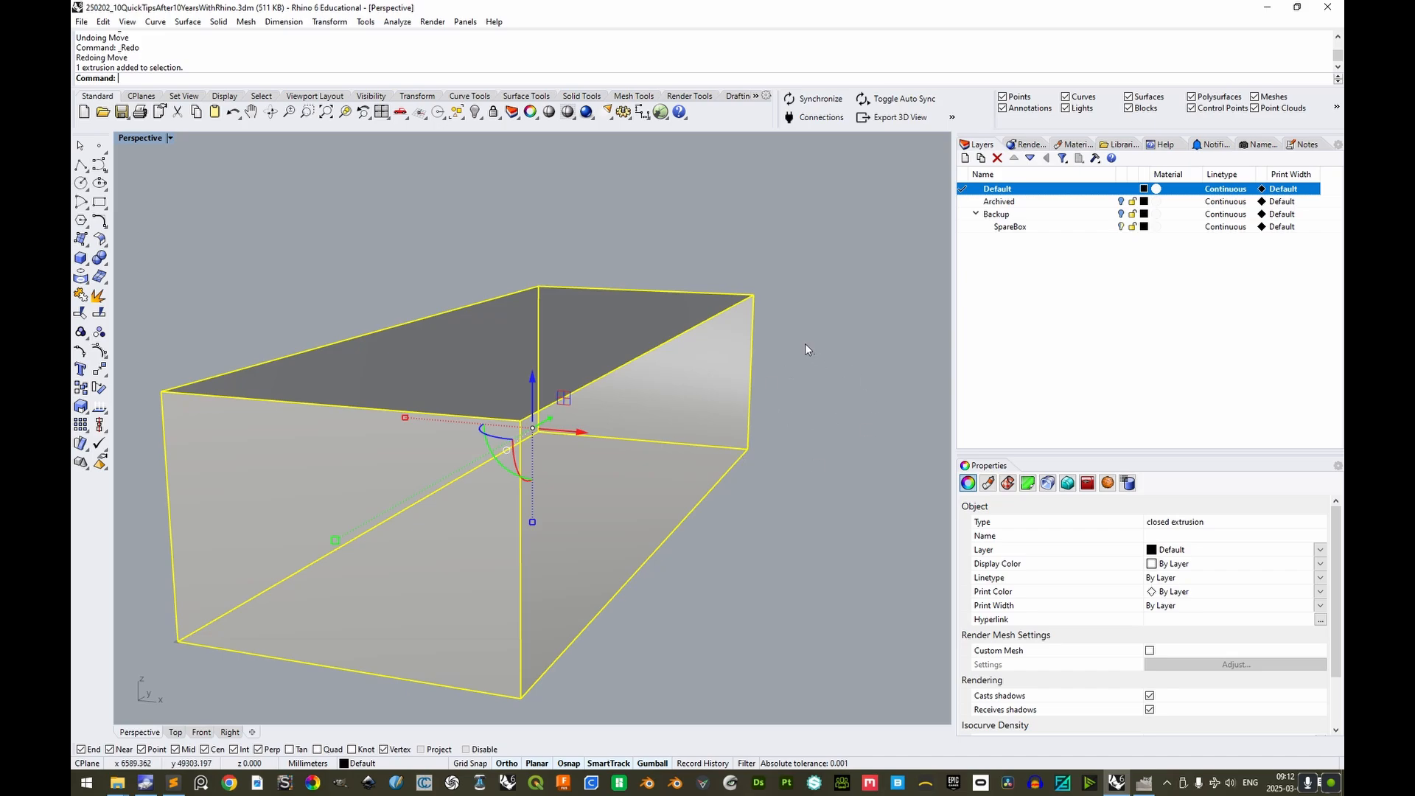
Show the box's solid edit points and move the upper rear and lower front corners of its right side 2400 mm along X
text(SolidPtOn)
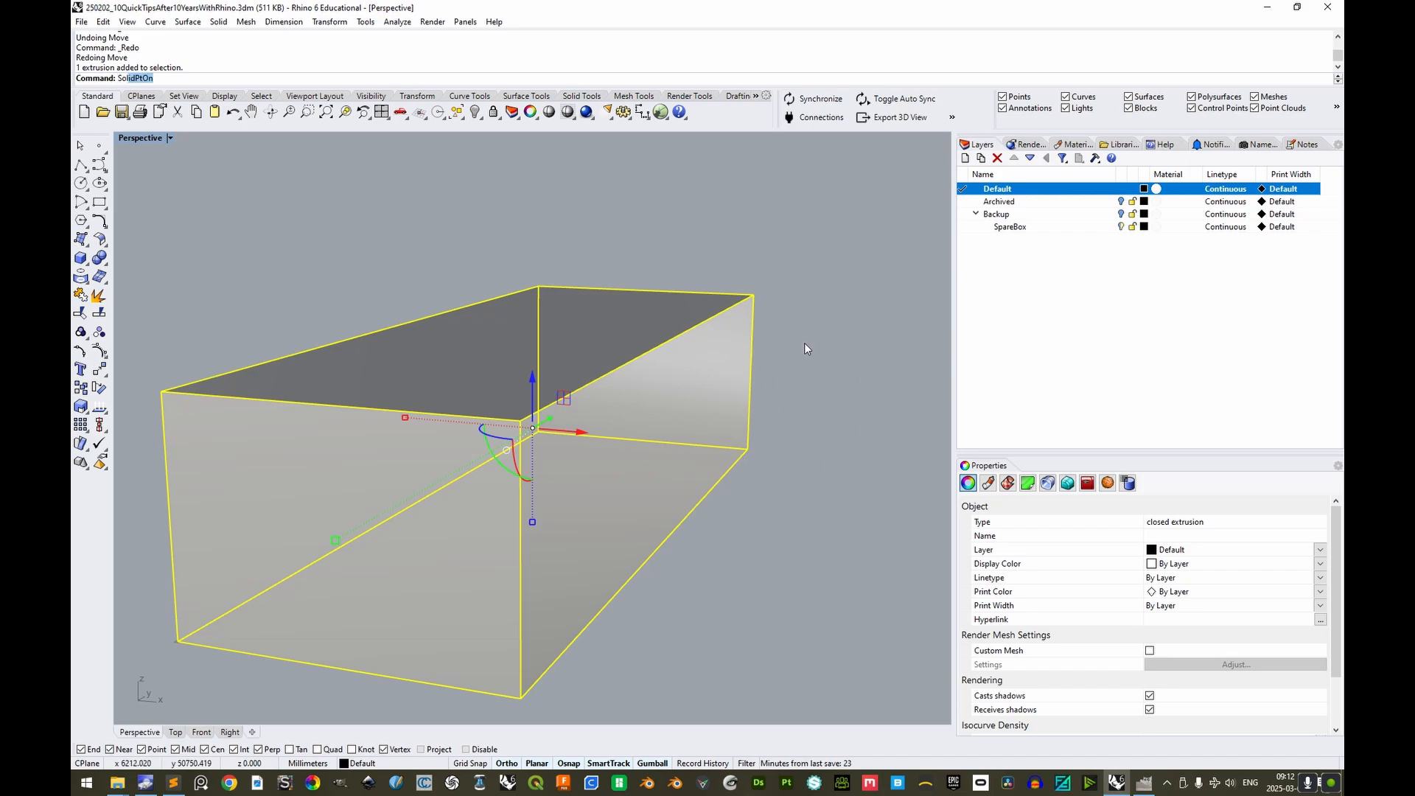
key(Return)
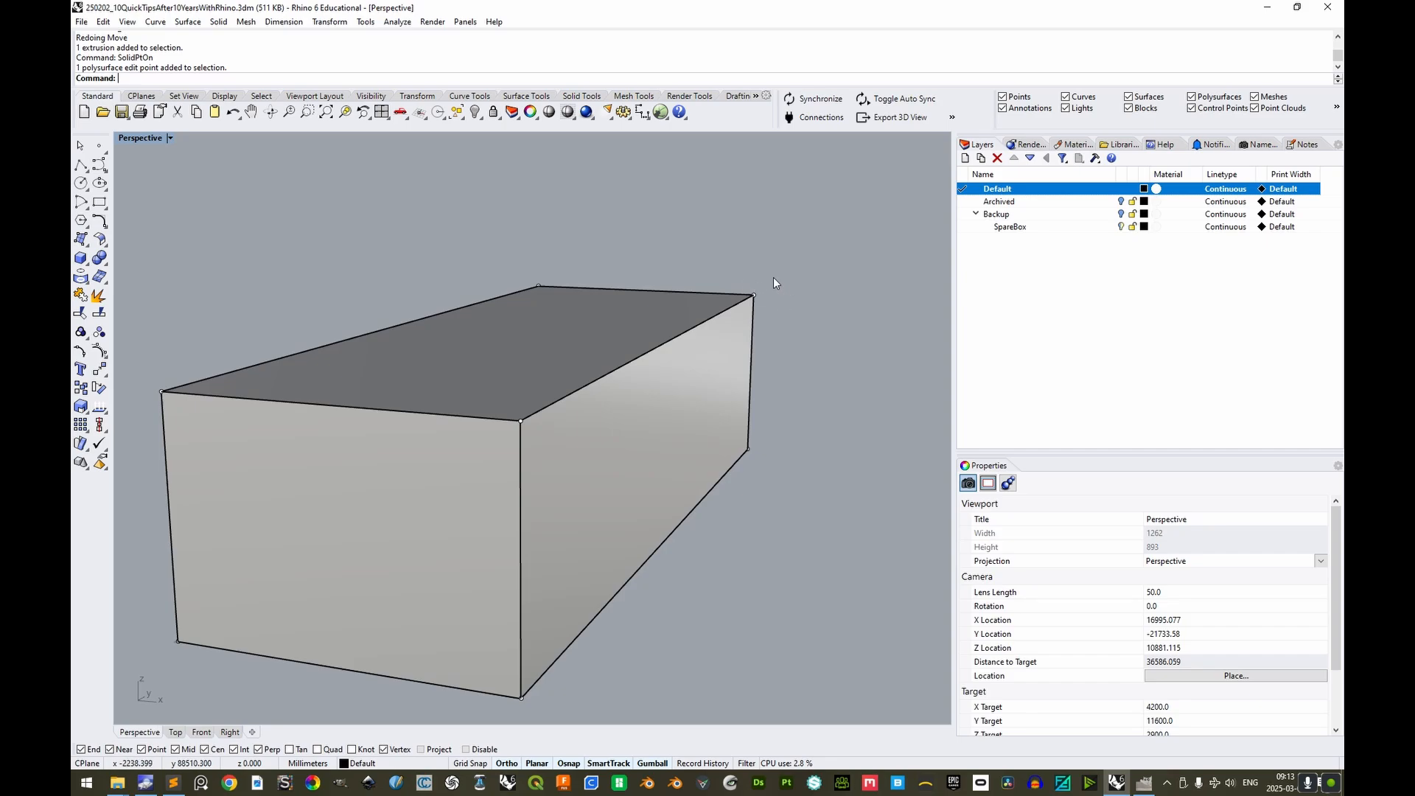
drag(748, 267, 806, 335)
key(ctrl+z)
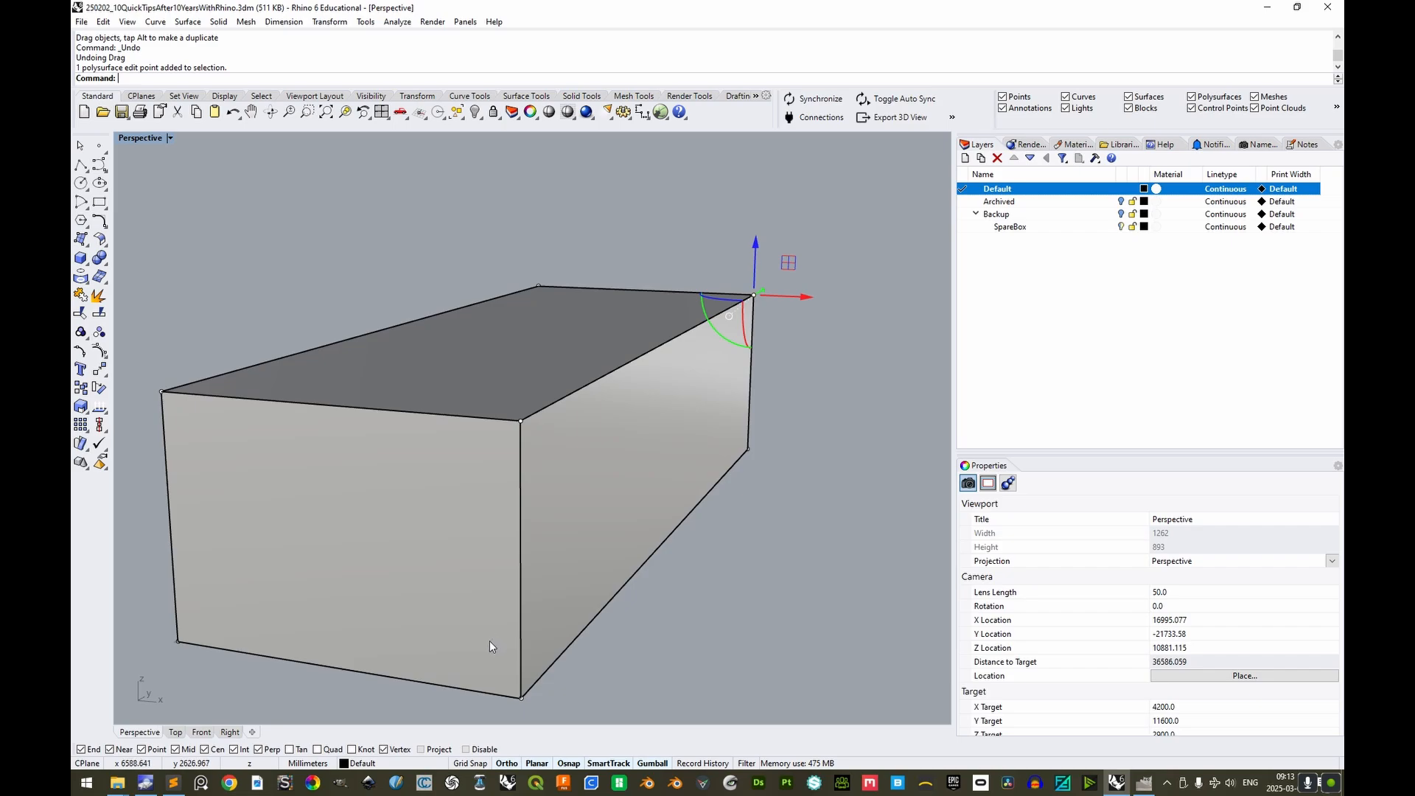
ctrl+shift+click(521, 697)
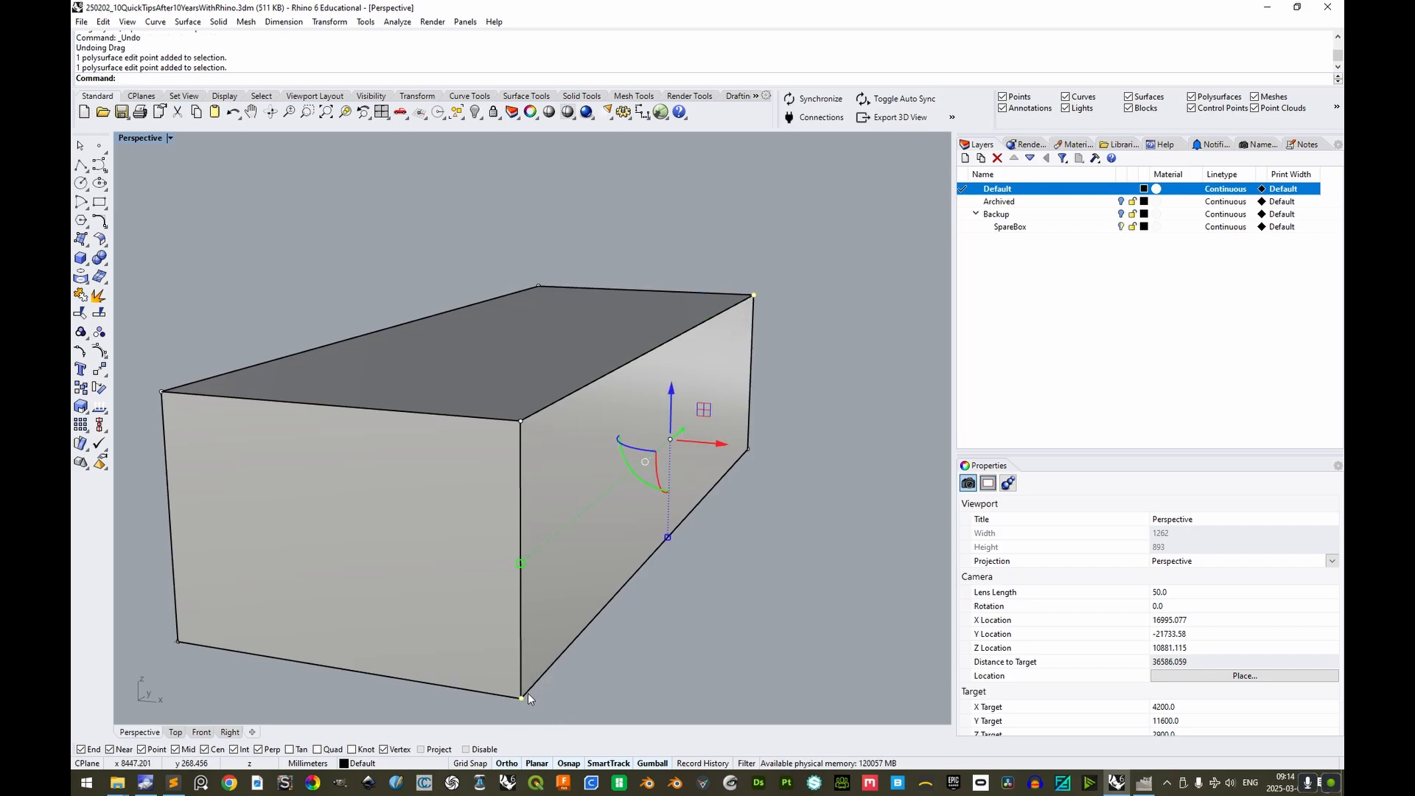
click(721, 445)
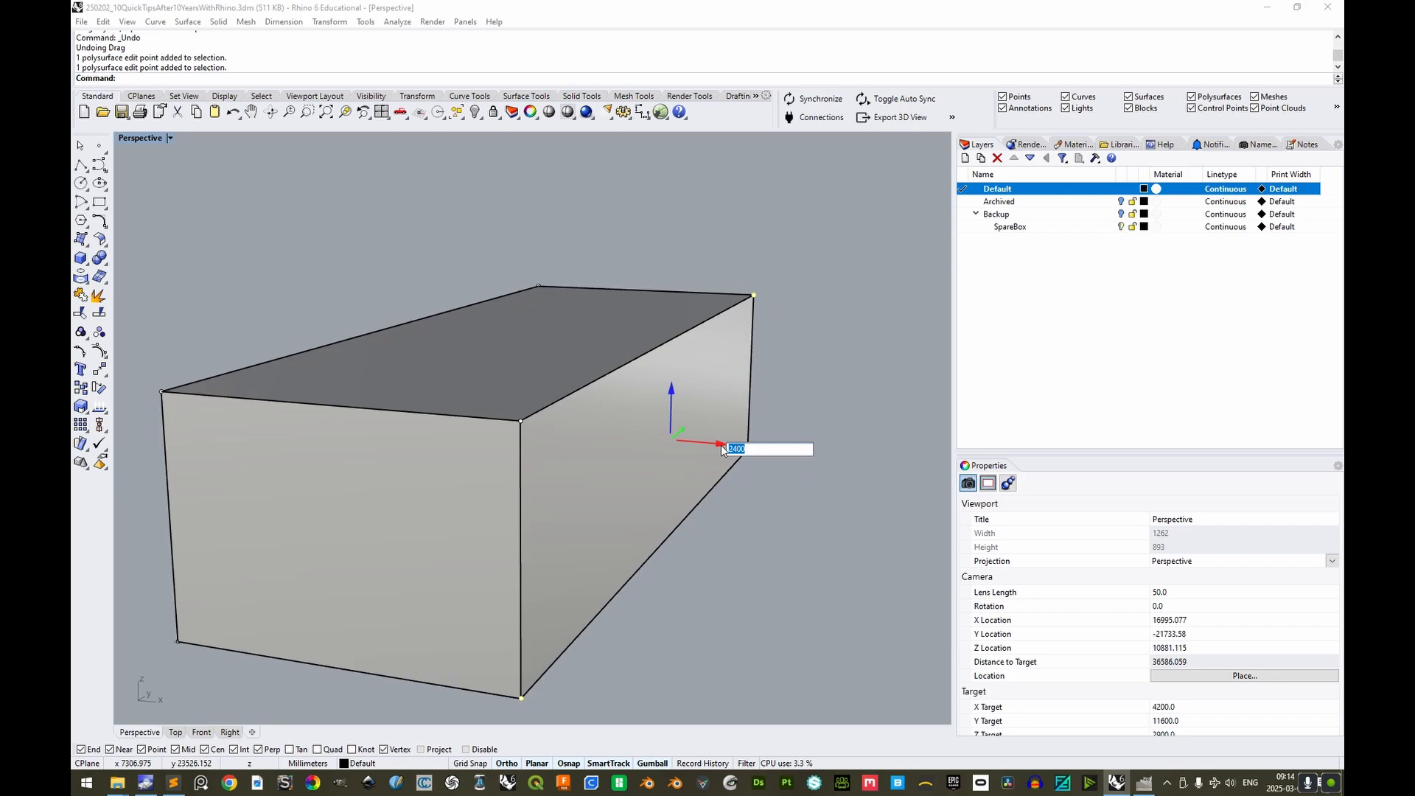
key(Return)
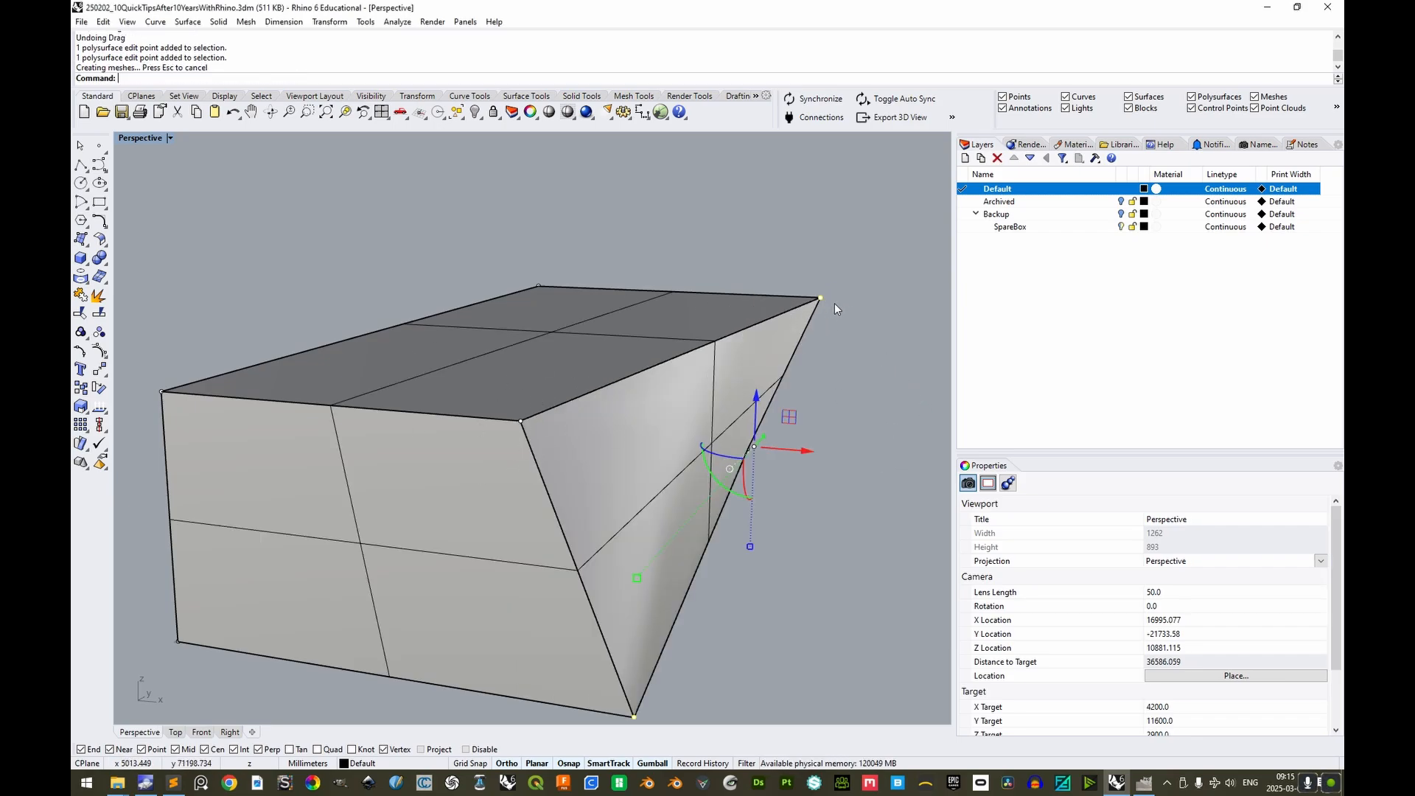
key(Escape)
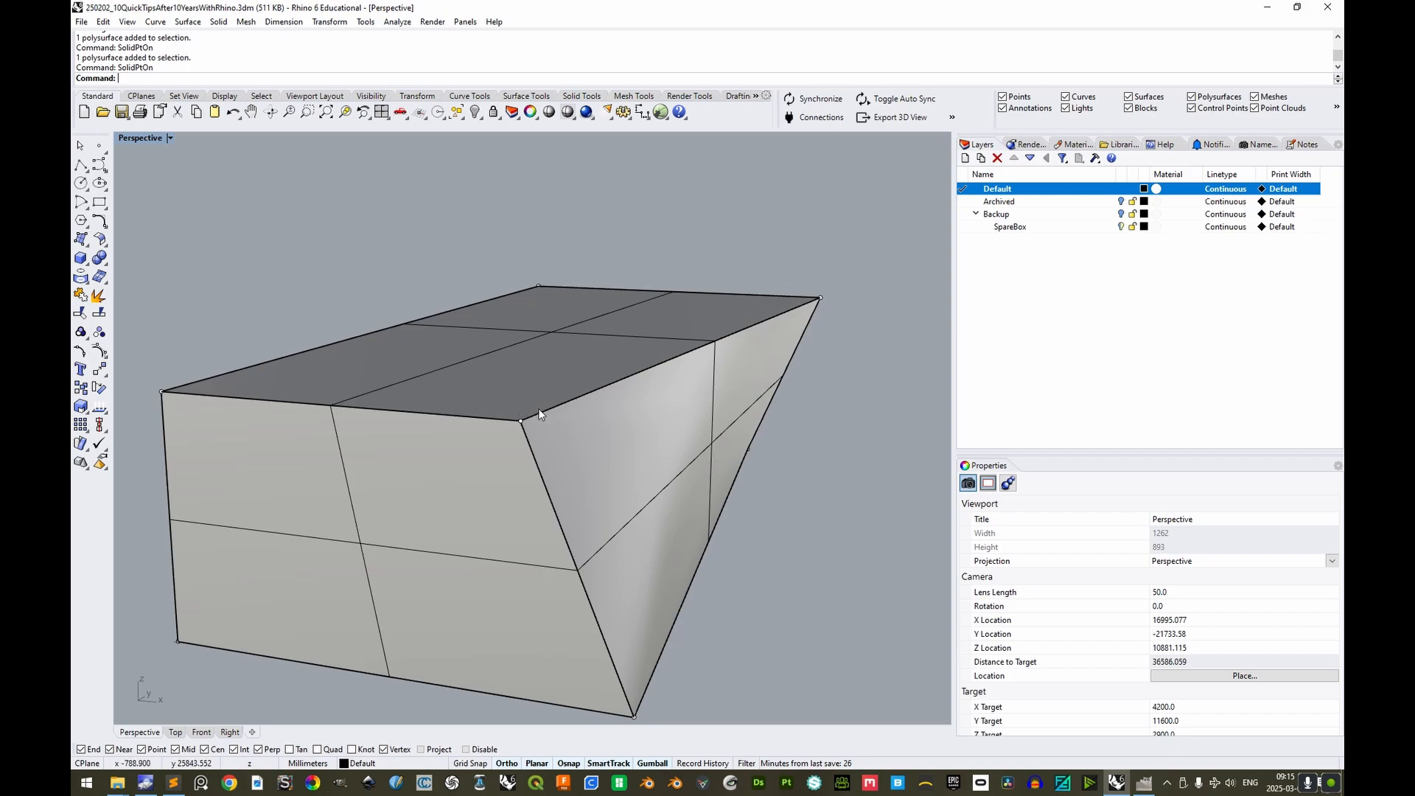
key(Escape)
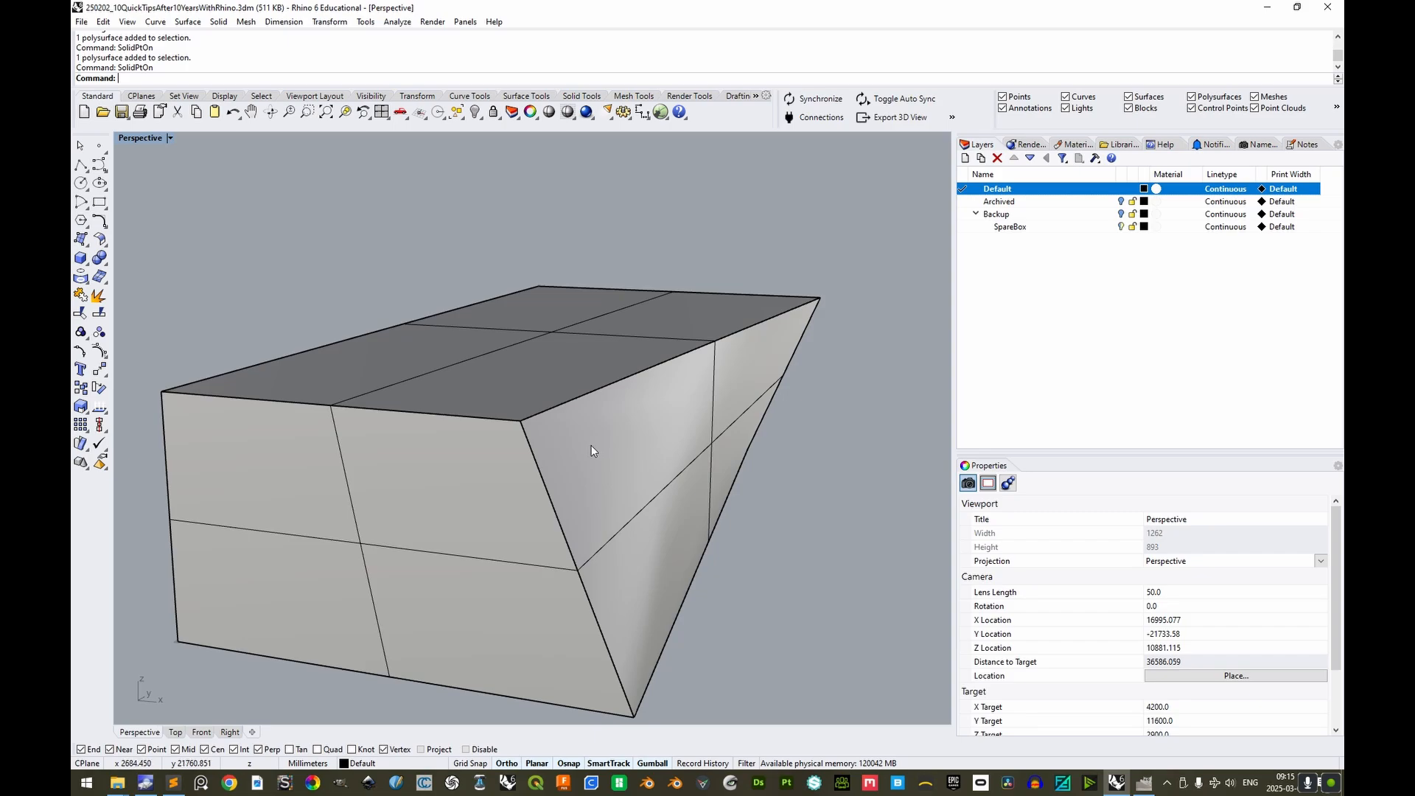
Sub-select the upper front and lower rear vertices of the right side and move them -800 mm along X
ctrl+shift+click(519, 421)
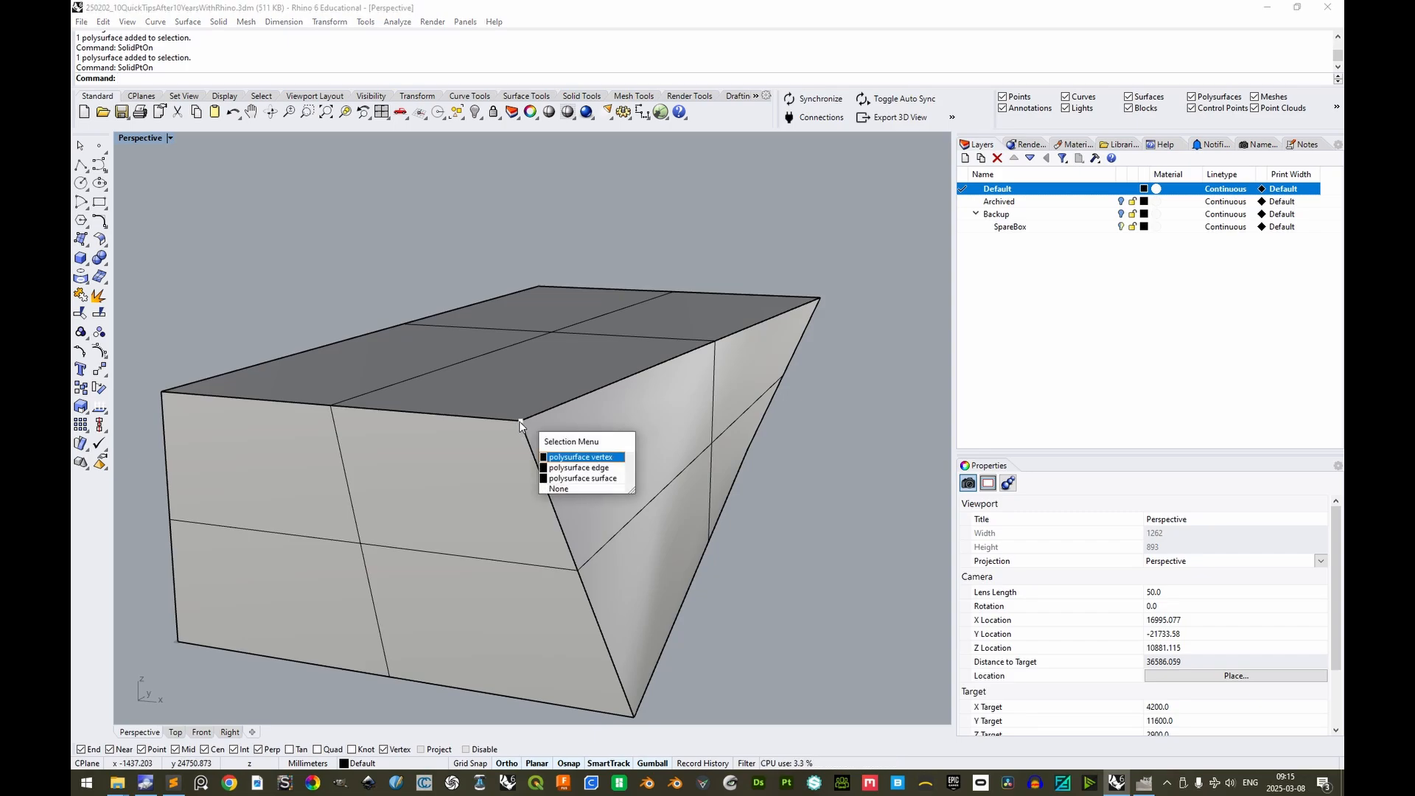
click(582, 458)
right_drag(597, 463, 885, 527)
ctrl+shift+click(891, 506)
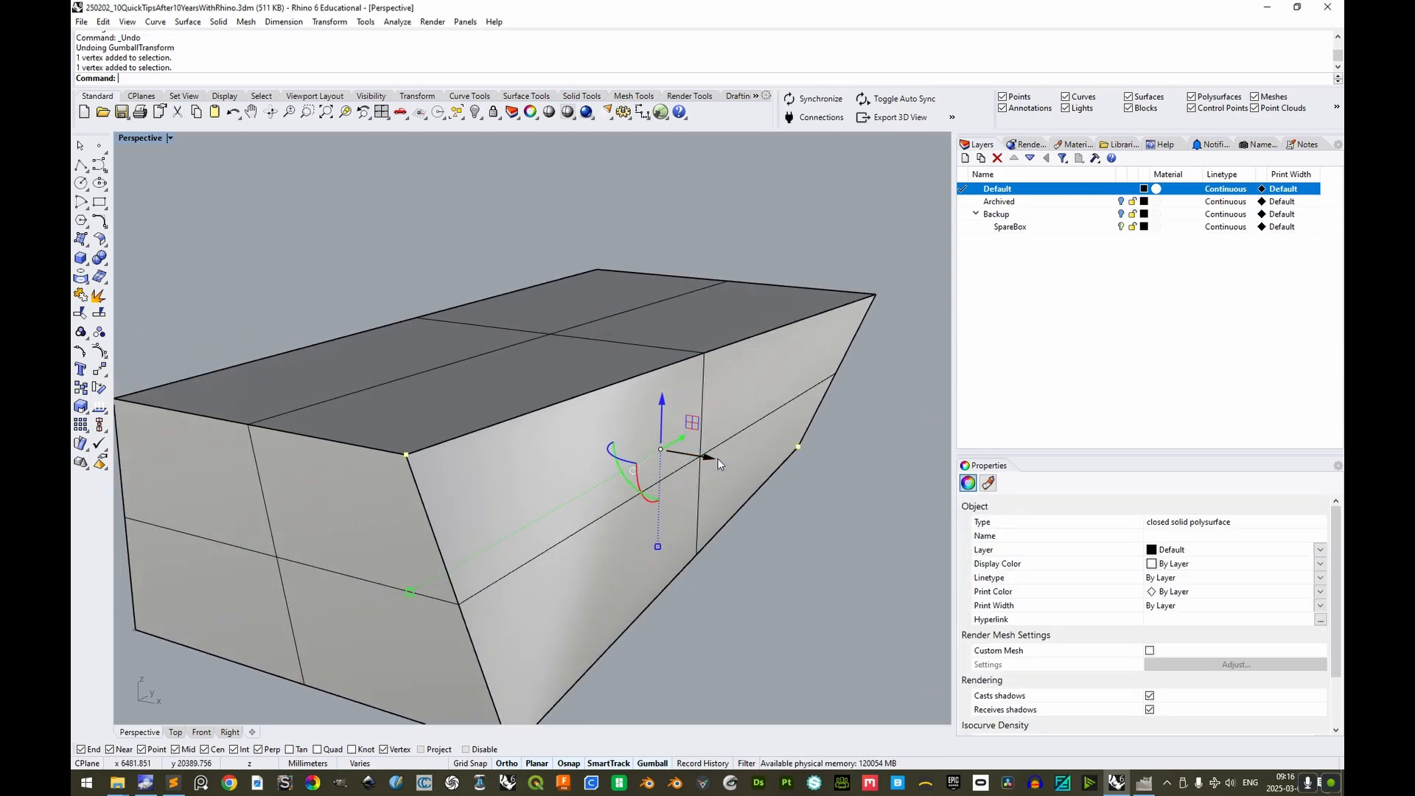
click(714, 458)
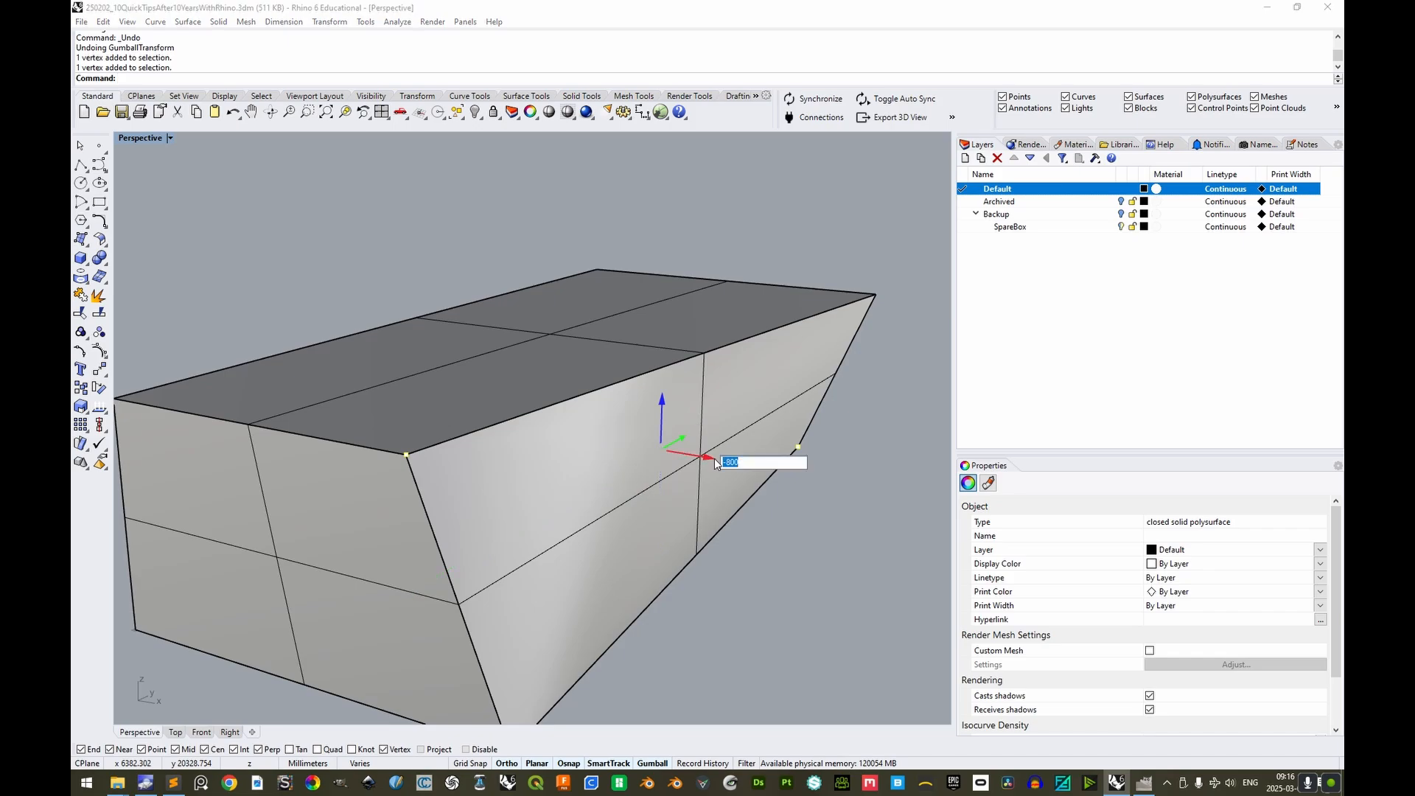
text(-800)
key(Return)
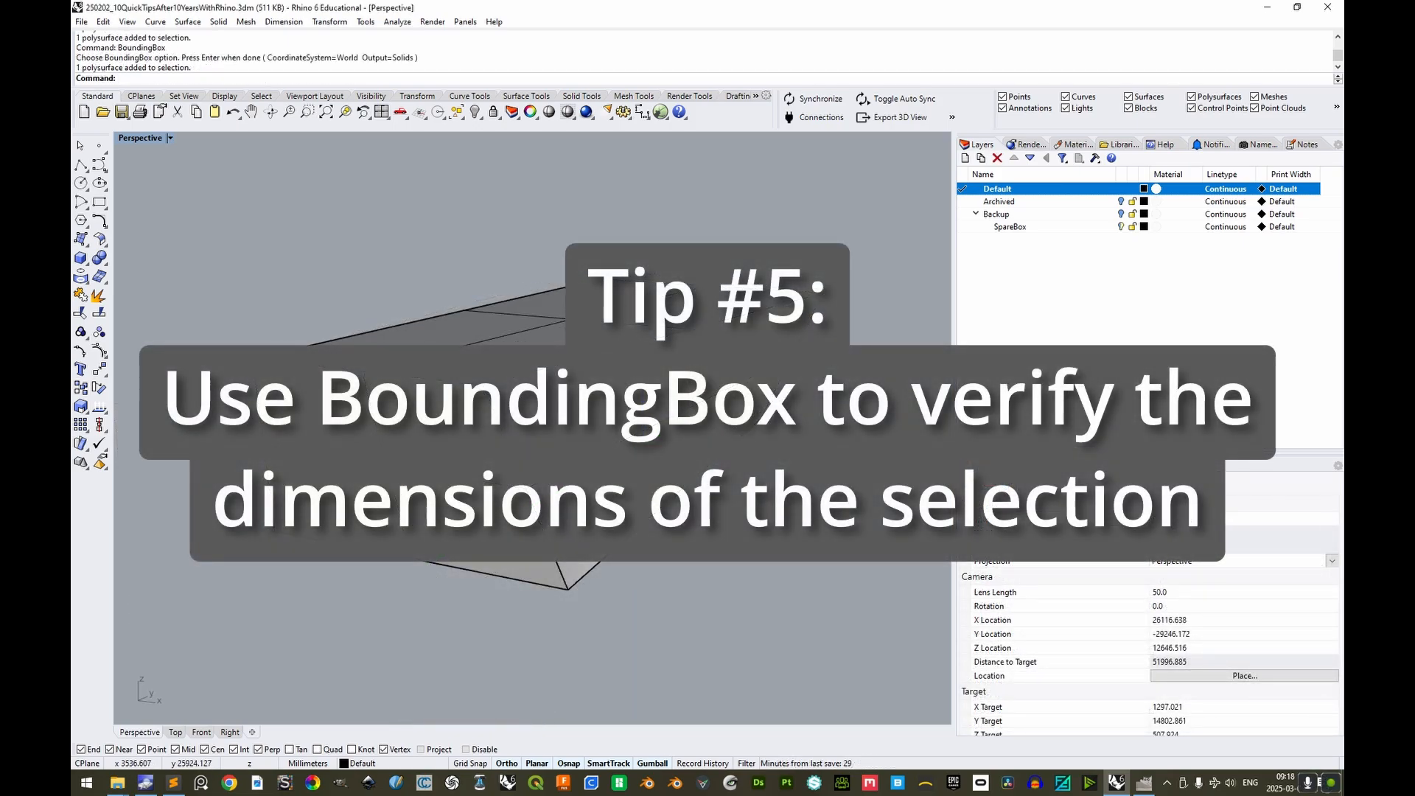
Check the polysurface's overall dimensions with a world-aligned BoundingBox output as solids, and undo the generated box
click(537, 456)
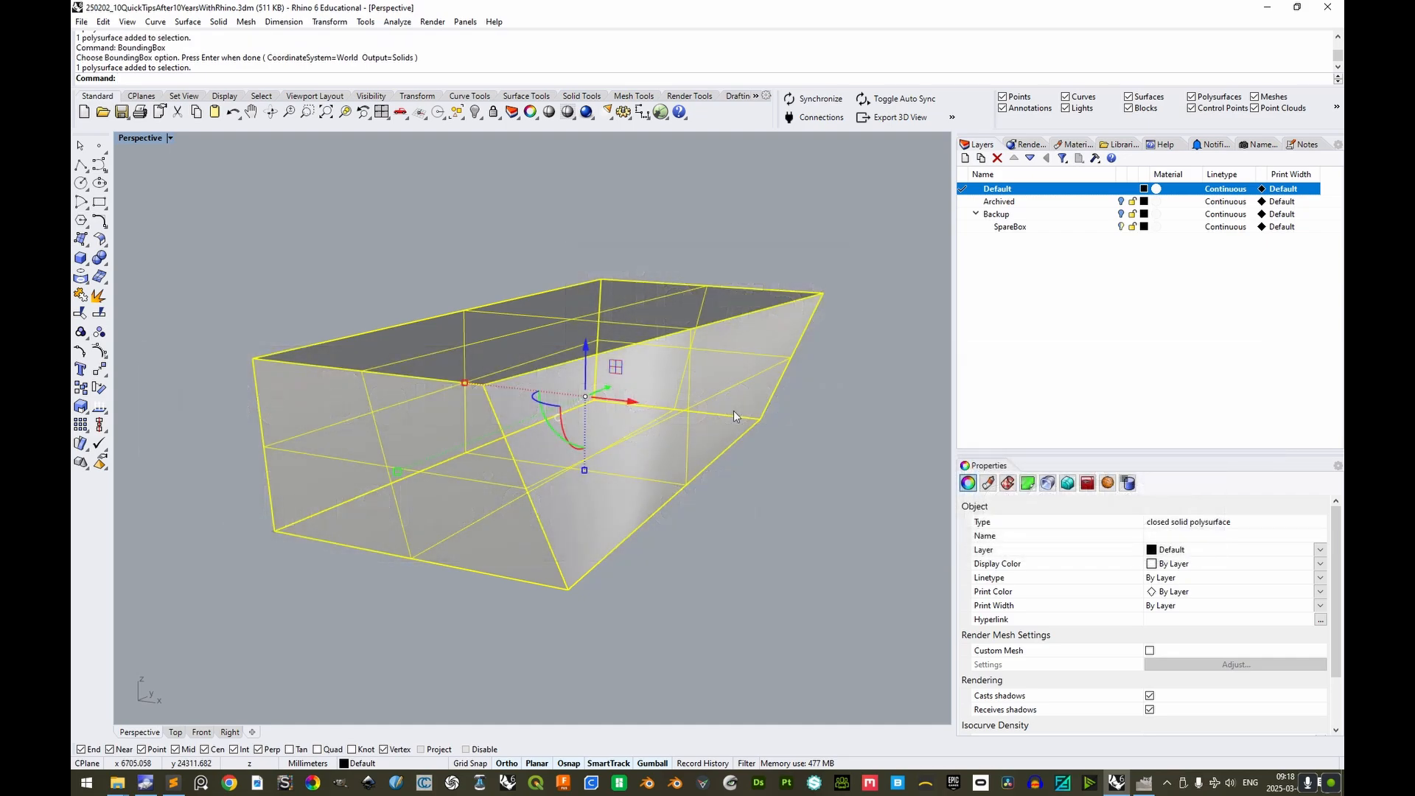
text(BoundingBox)
key(Return)
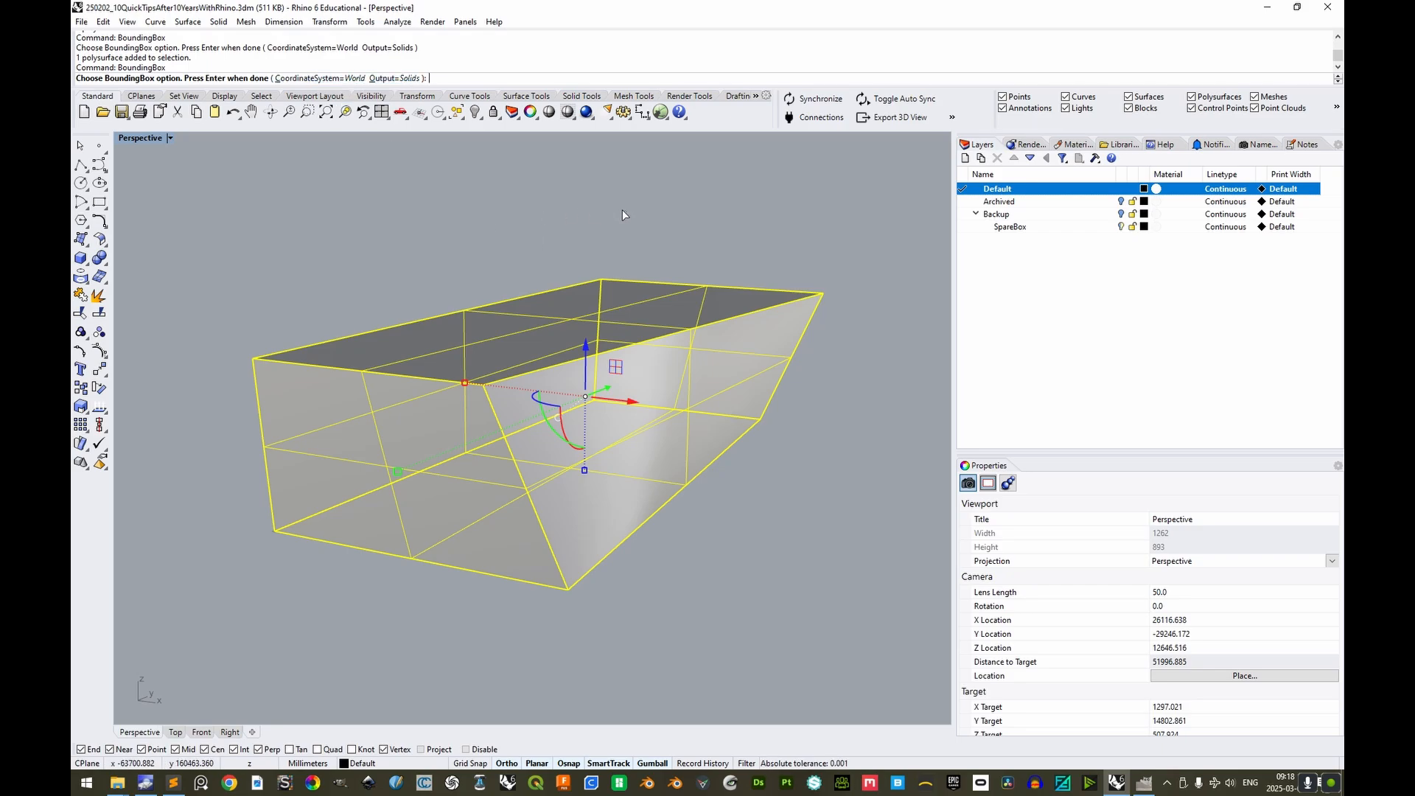
key(Return)
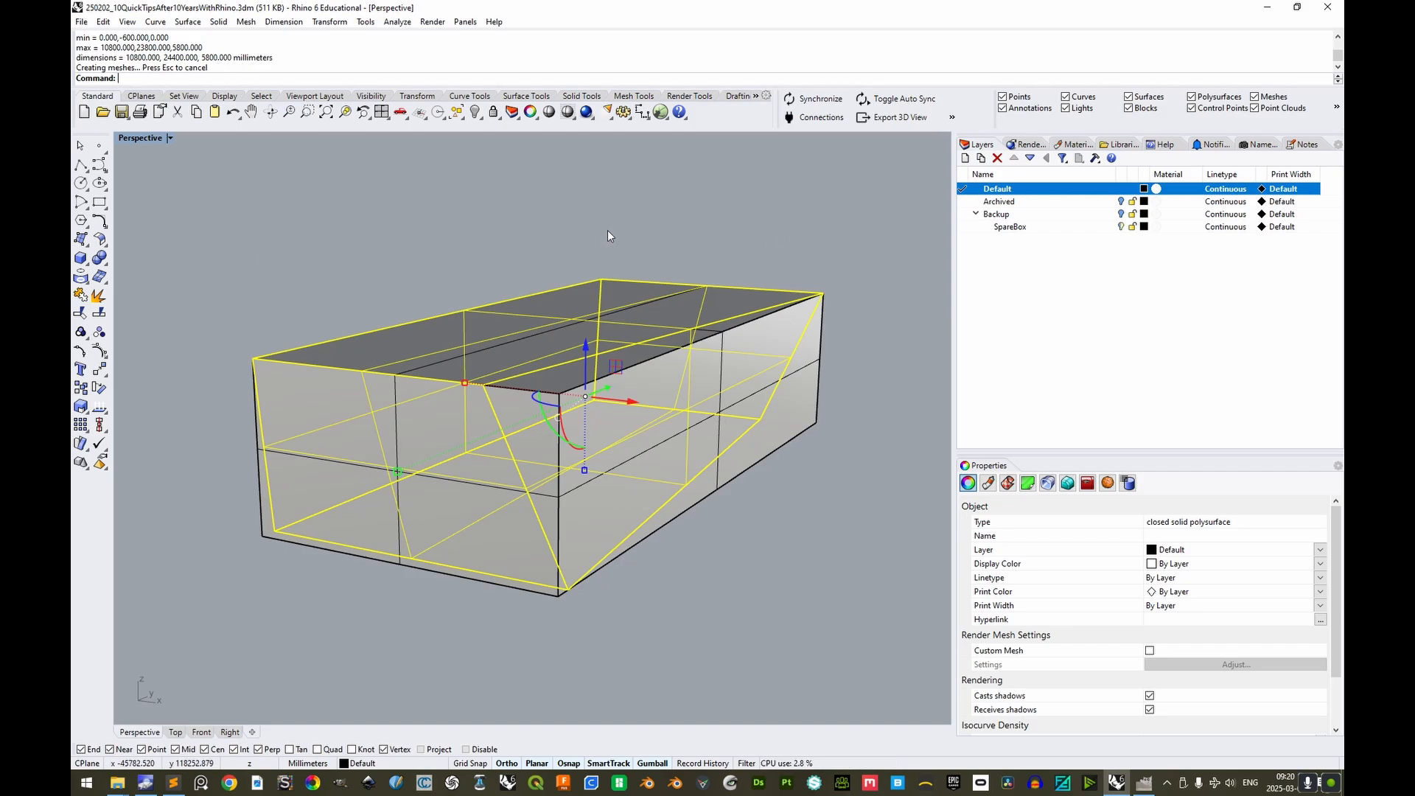
key(ctrl+z)
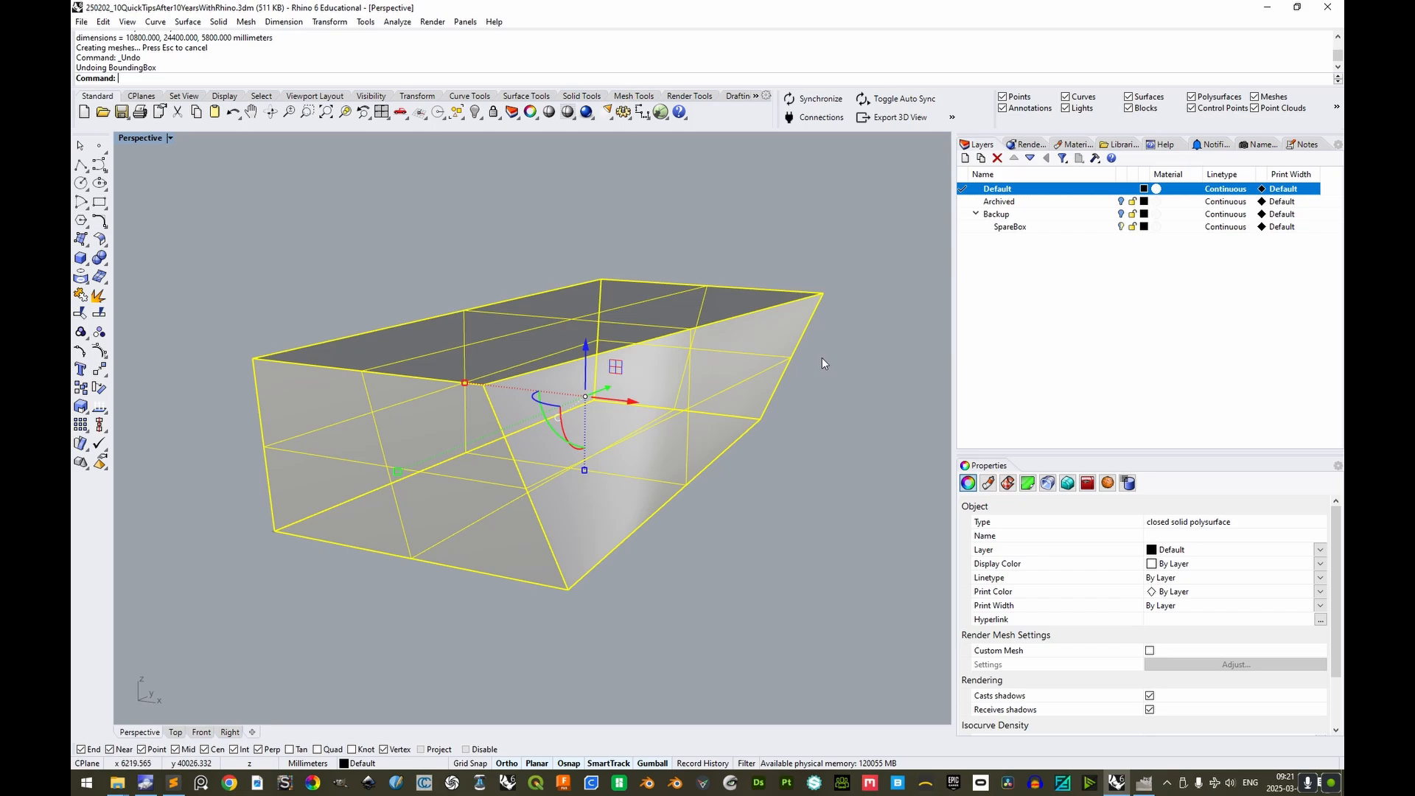
Scale the polysurface from the origin, entered as 0, by a factor of 1/200 and zoom to it
text(scale)
key(Return)
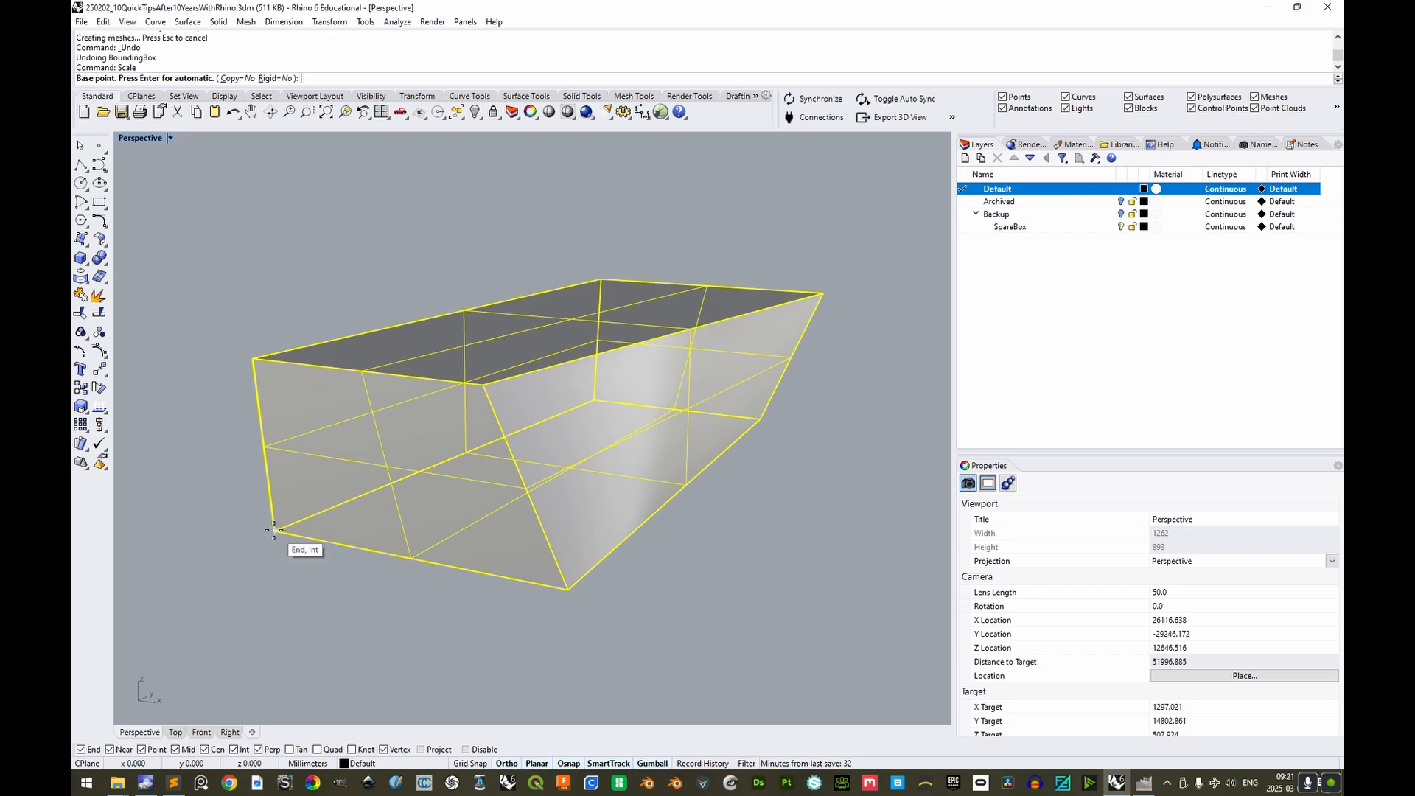
text(0)
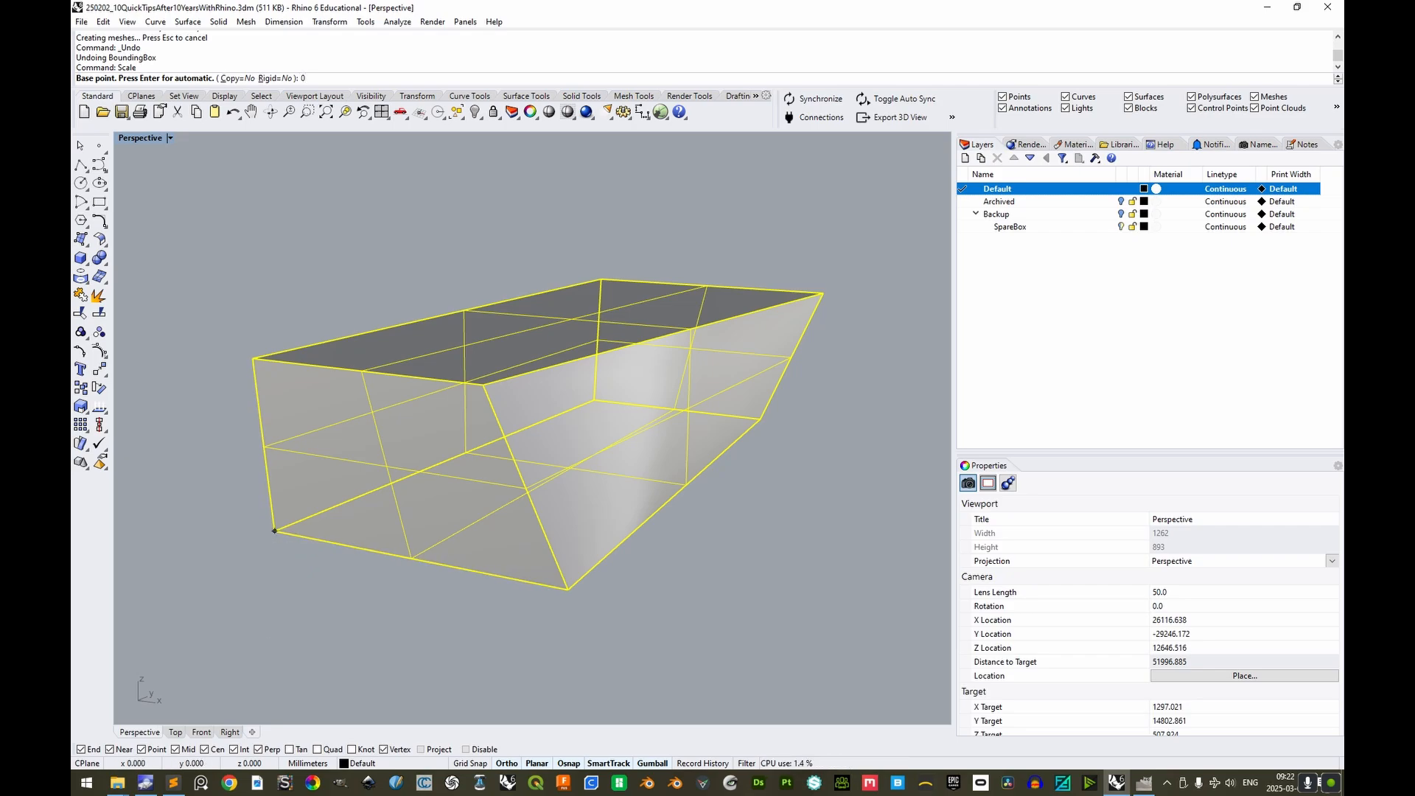
key(Return)
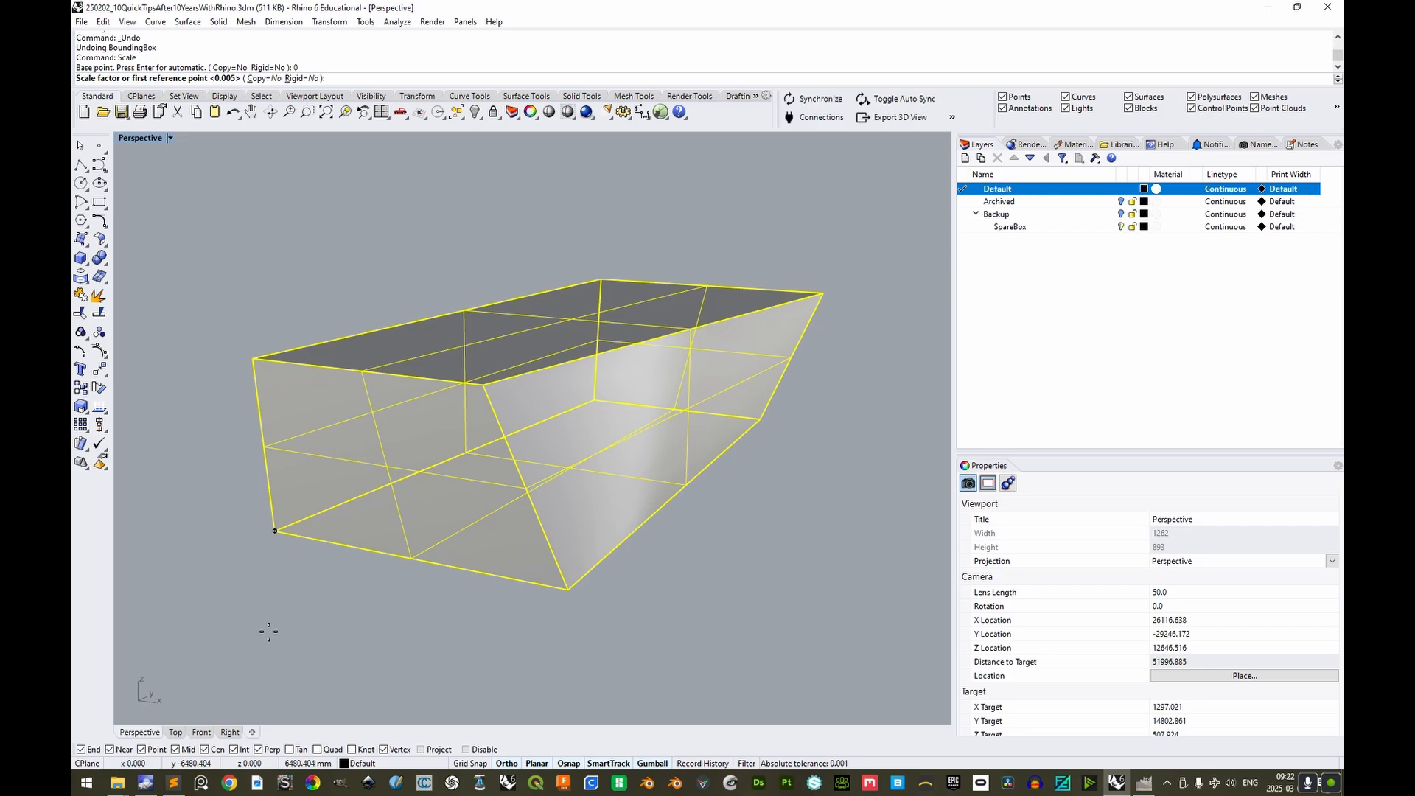
text(1/200)
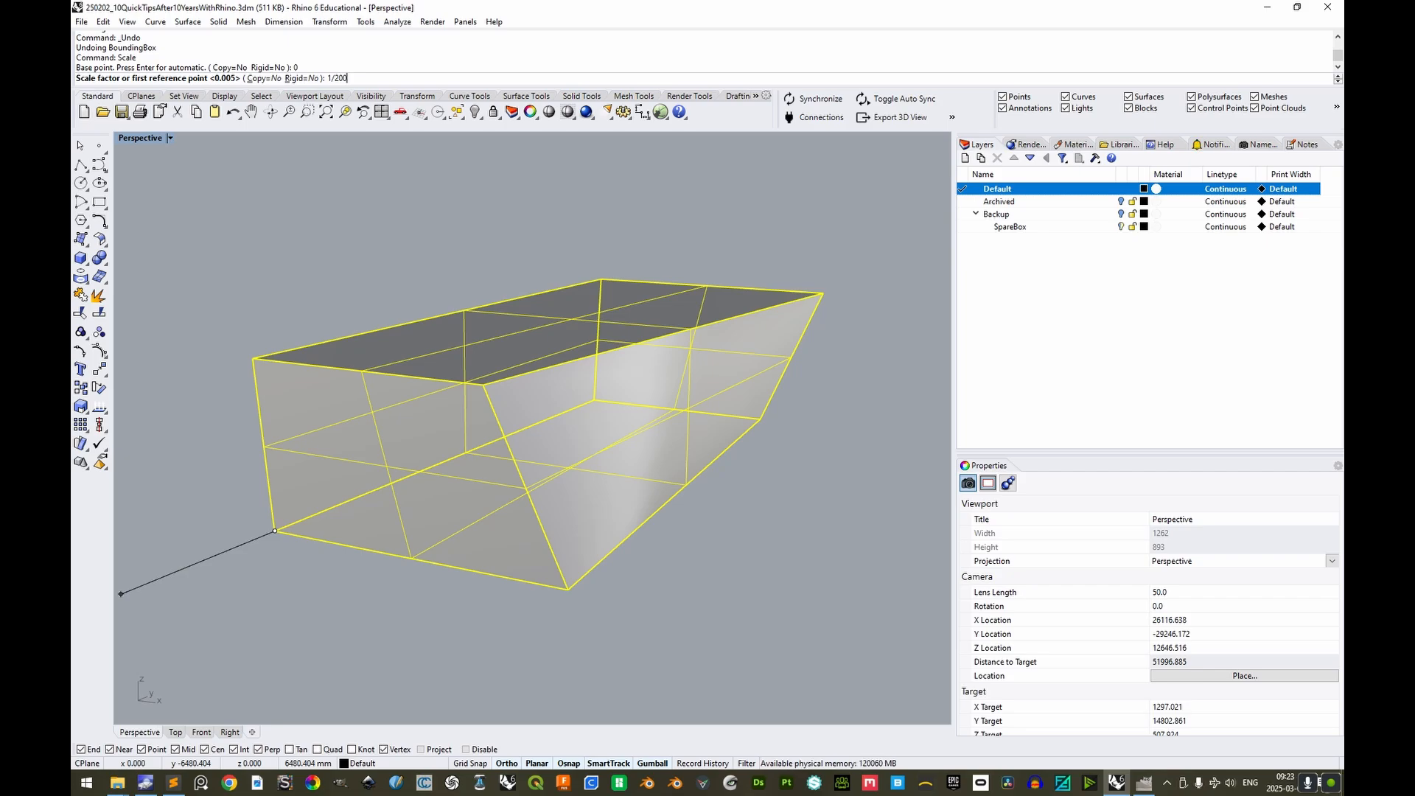
key(Return)
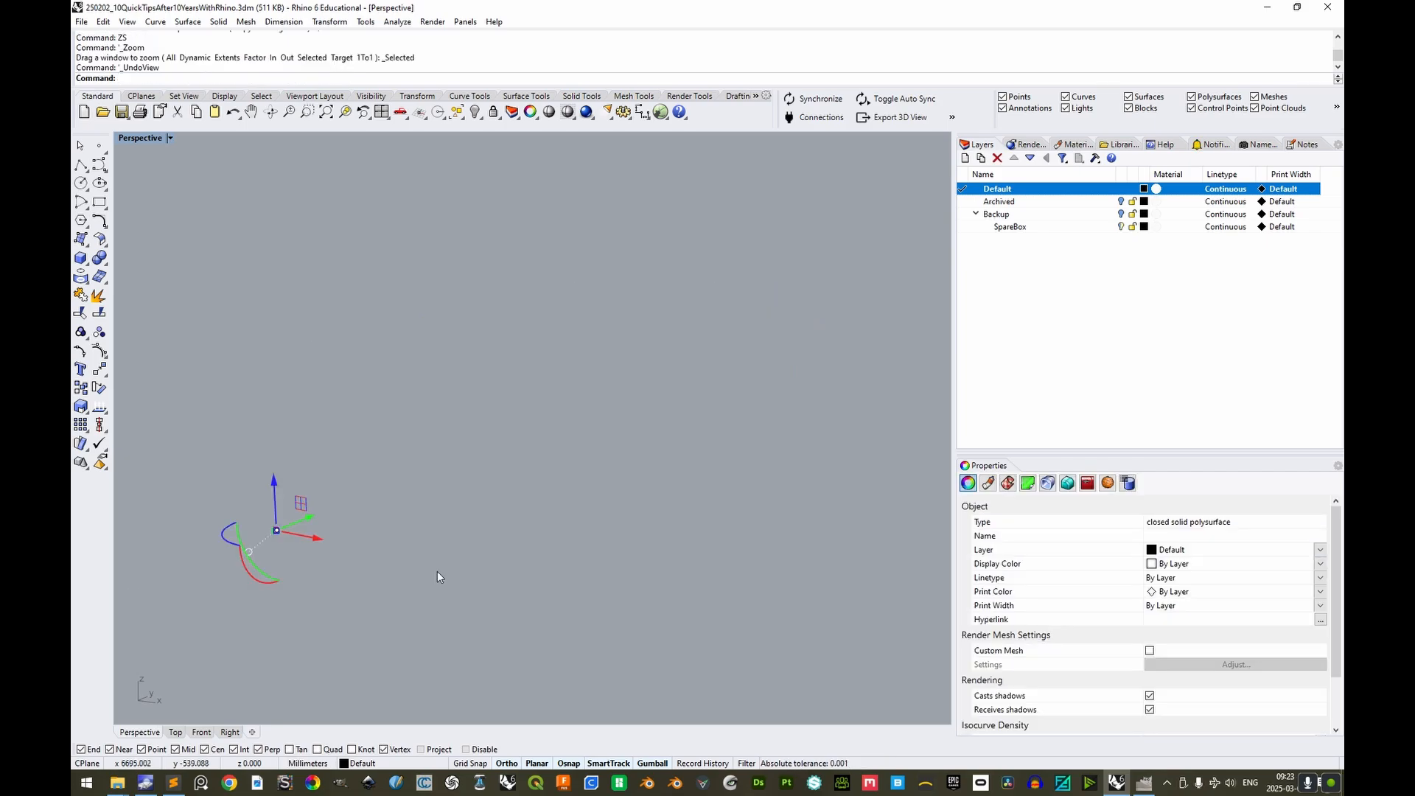
text(ZS)
key(Return)
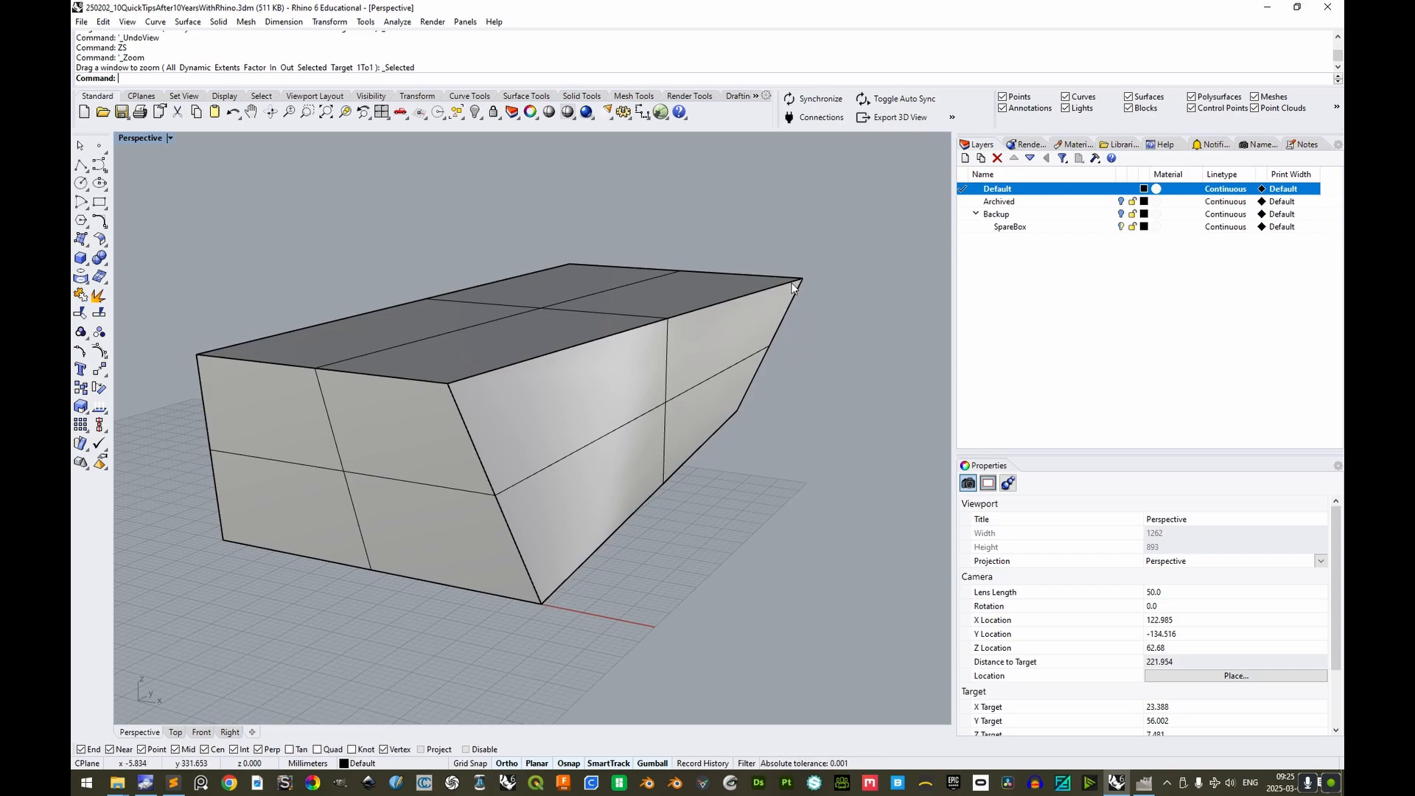
click(537, 502)
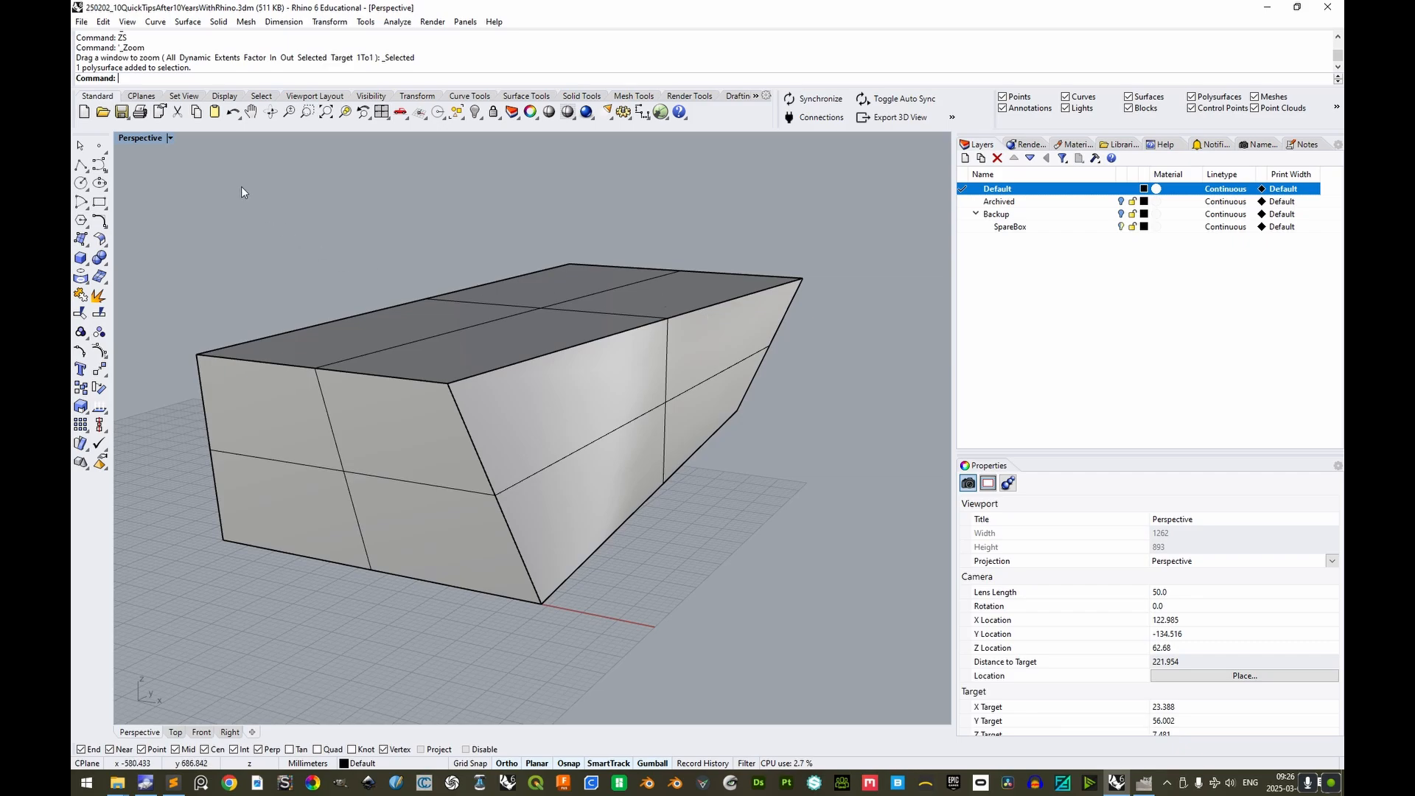
Extract the render mesh from the polysurface, select the new mesh and place it beside the original
click(170, 140)
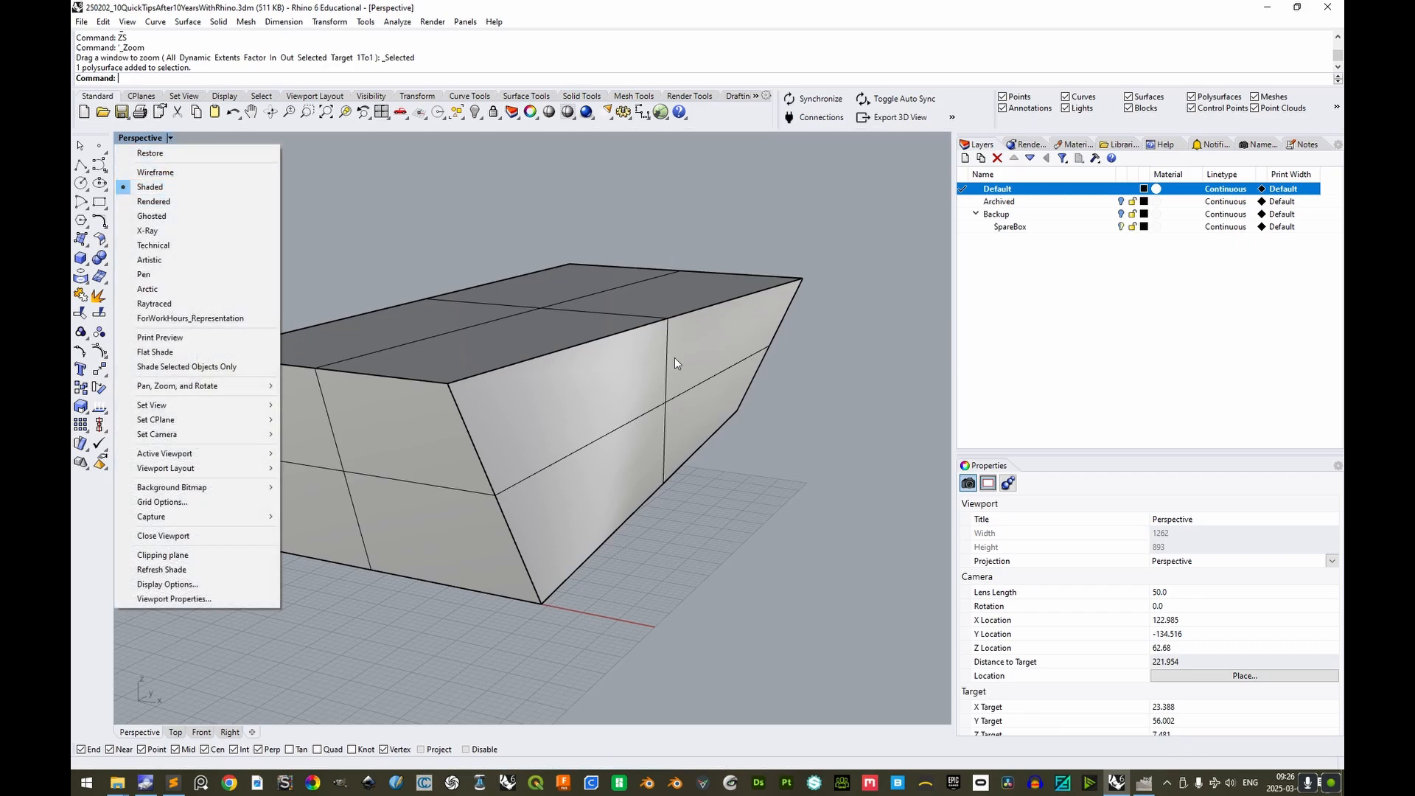
click(762, 339)
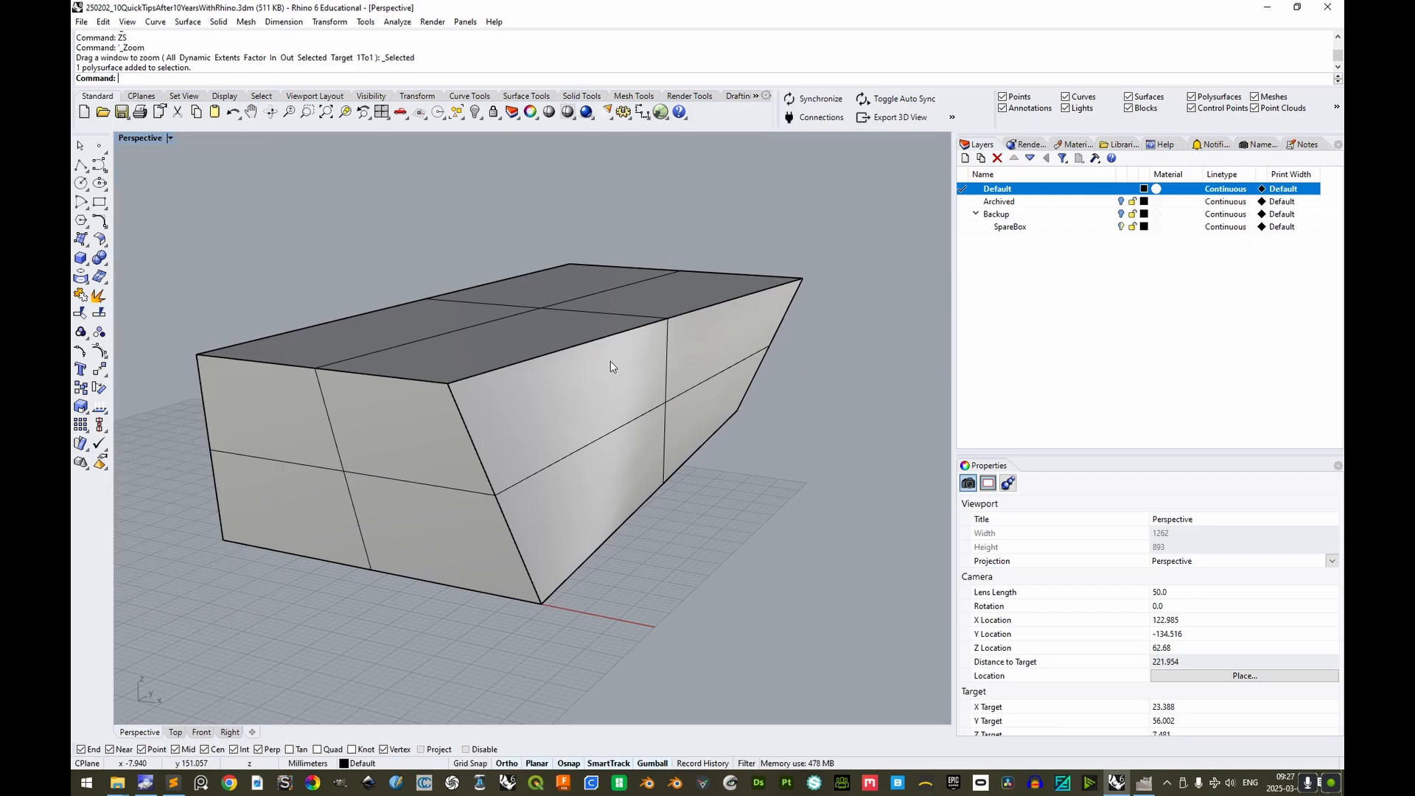
click(667, 368)
text(ExtractRenderMesh)
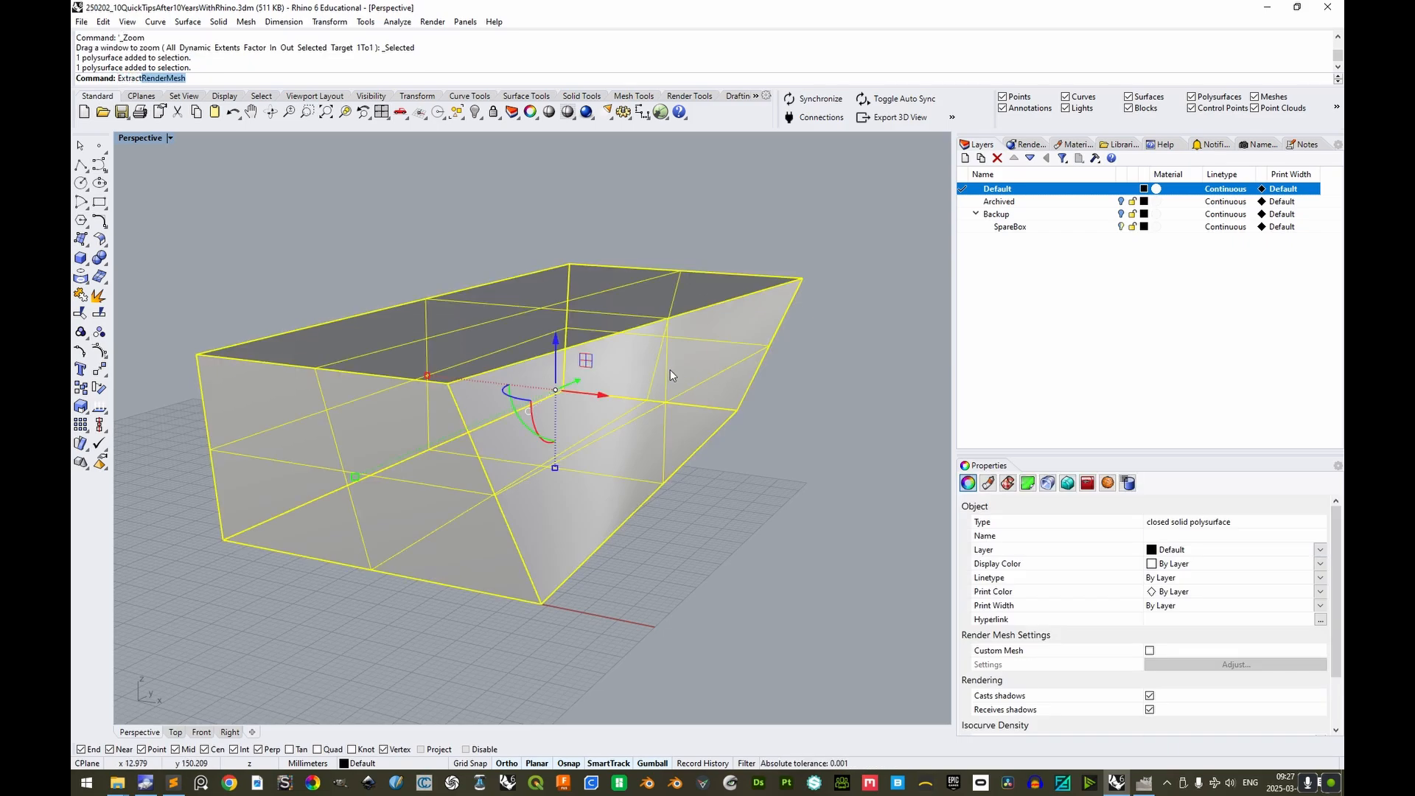
key(Return)
text(SelL)
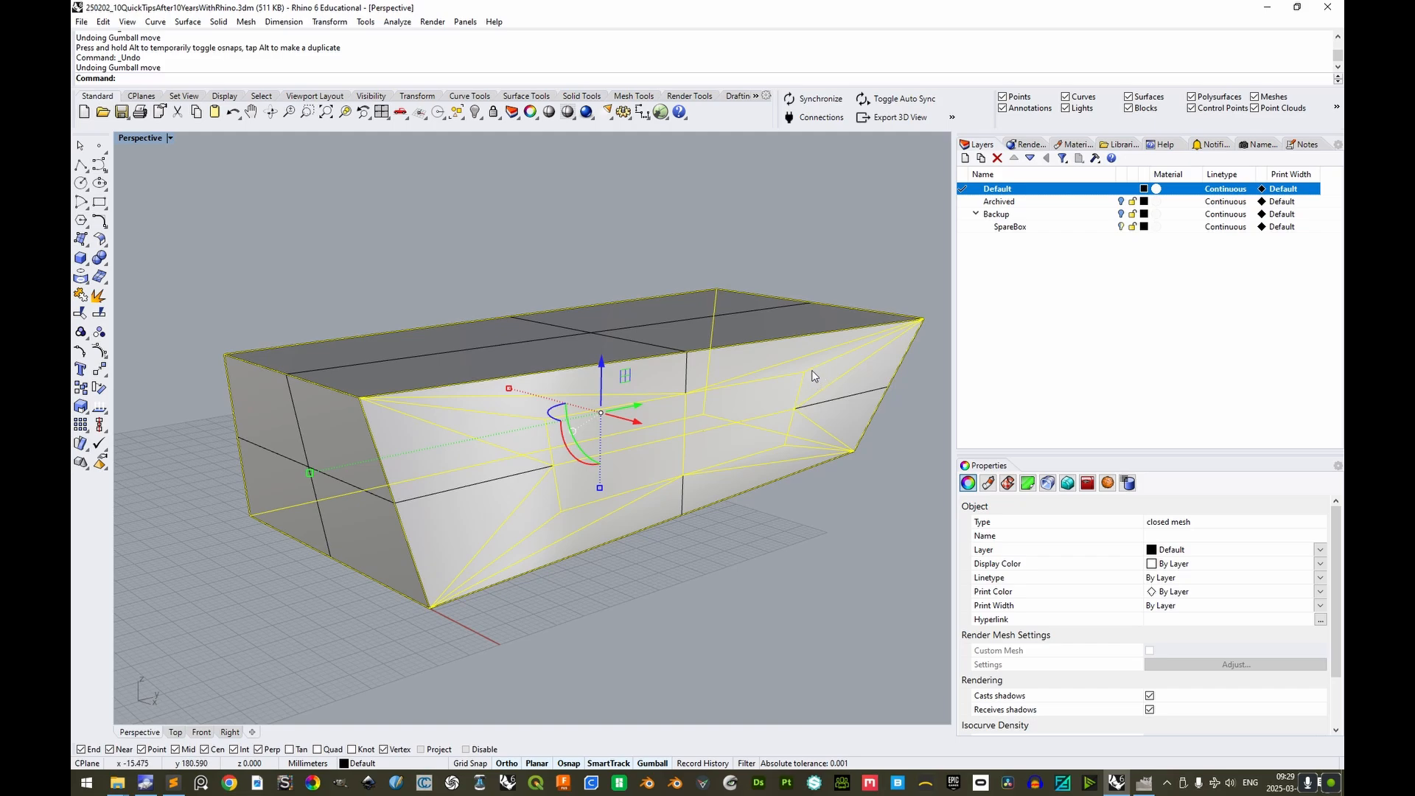
scroll(739, 377, down, 5)
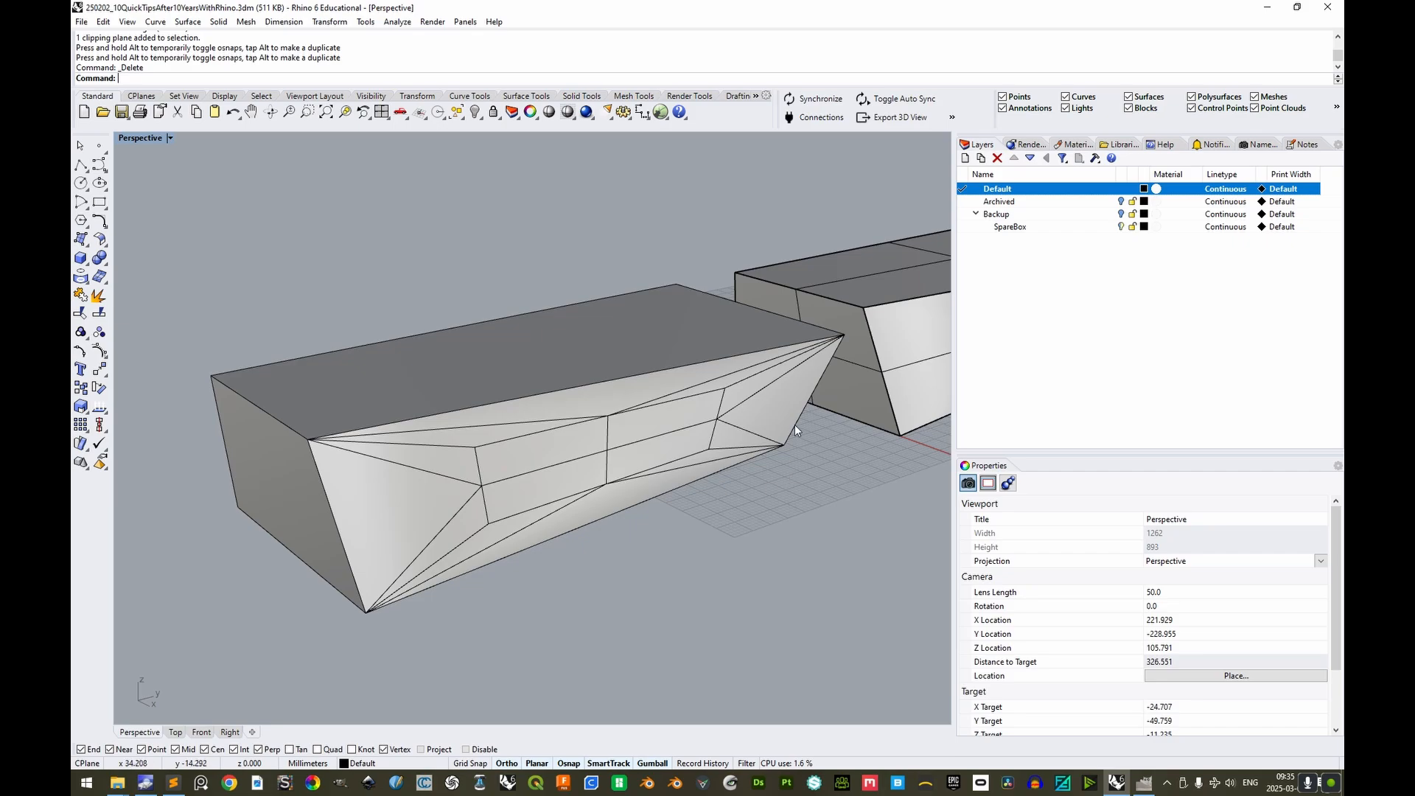
Compare the shading of the render mesh and the polysurface in Arctic display mode and return the viewport to Shaded
shift+right_drag(896, 387, 568, 455)
shift+right_drag(709, 422, 774, 403)
click(170, 138)
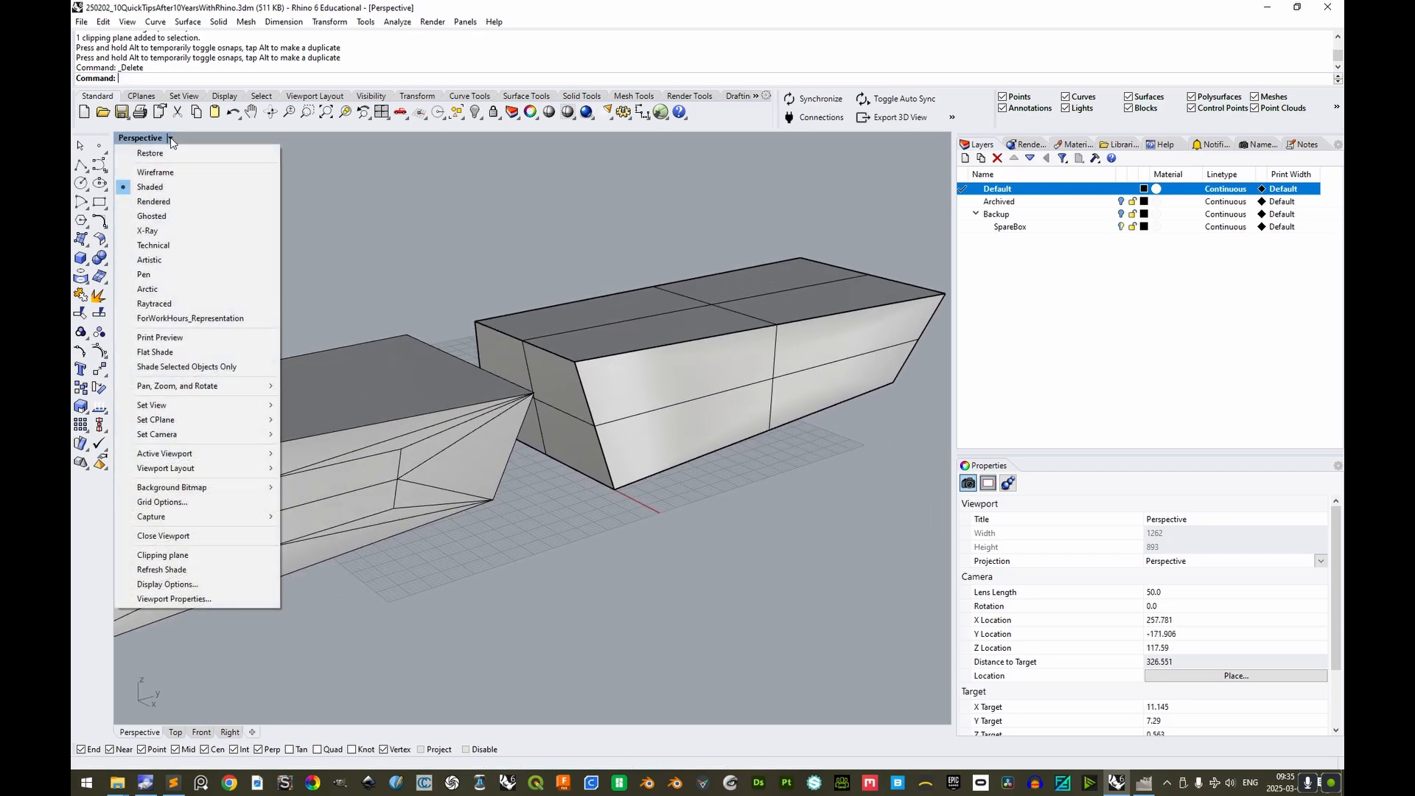
click(164, 289)
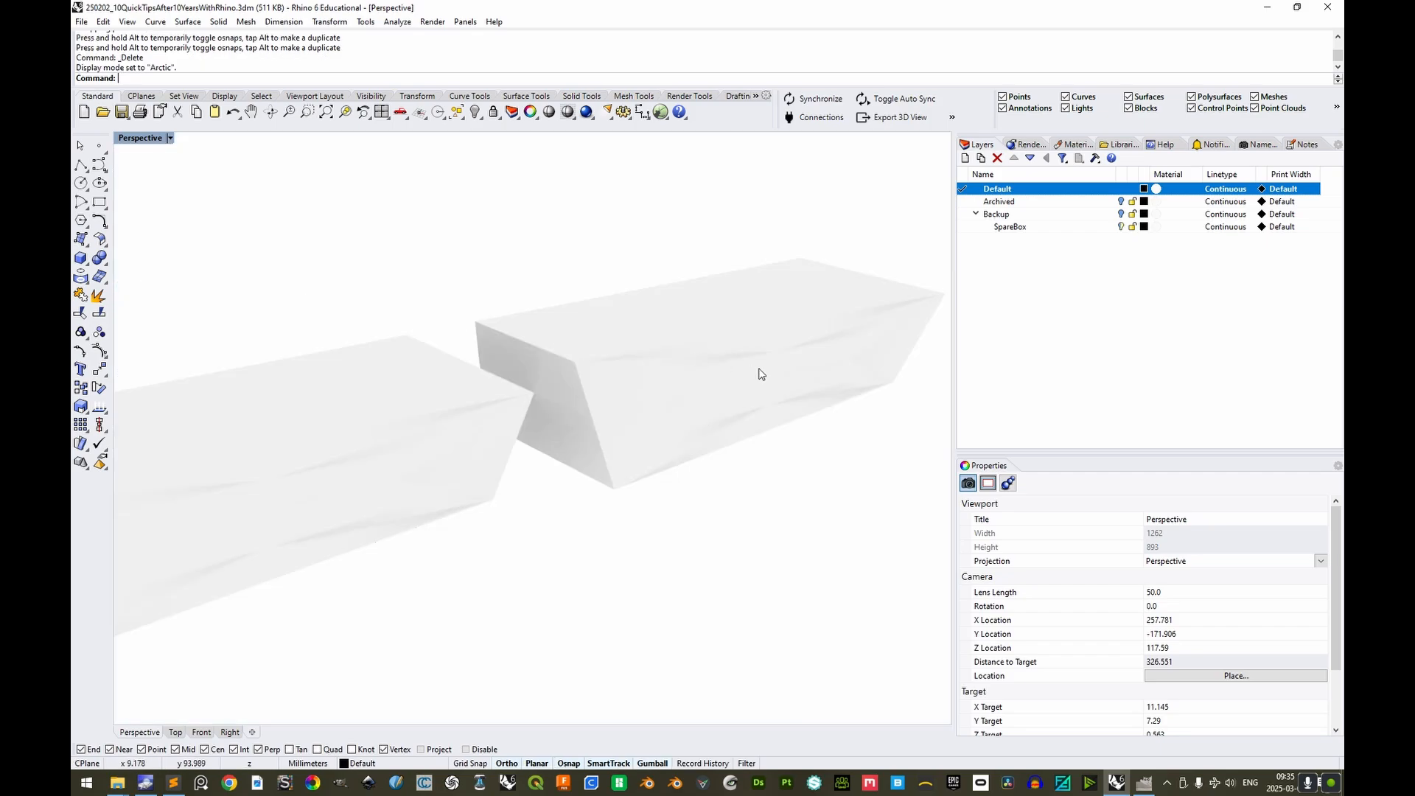
scroll(442, 432, up, 3)
shift+right_drag(558, 480, 656, 426)
scroll(655, 423, down, 4)
shift+right_drag(561, 463, 675, 448)
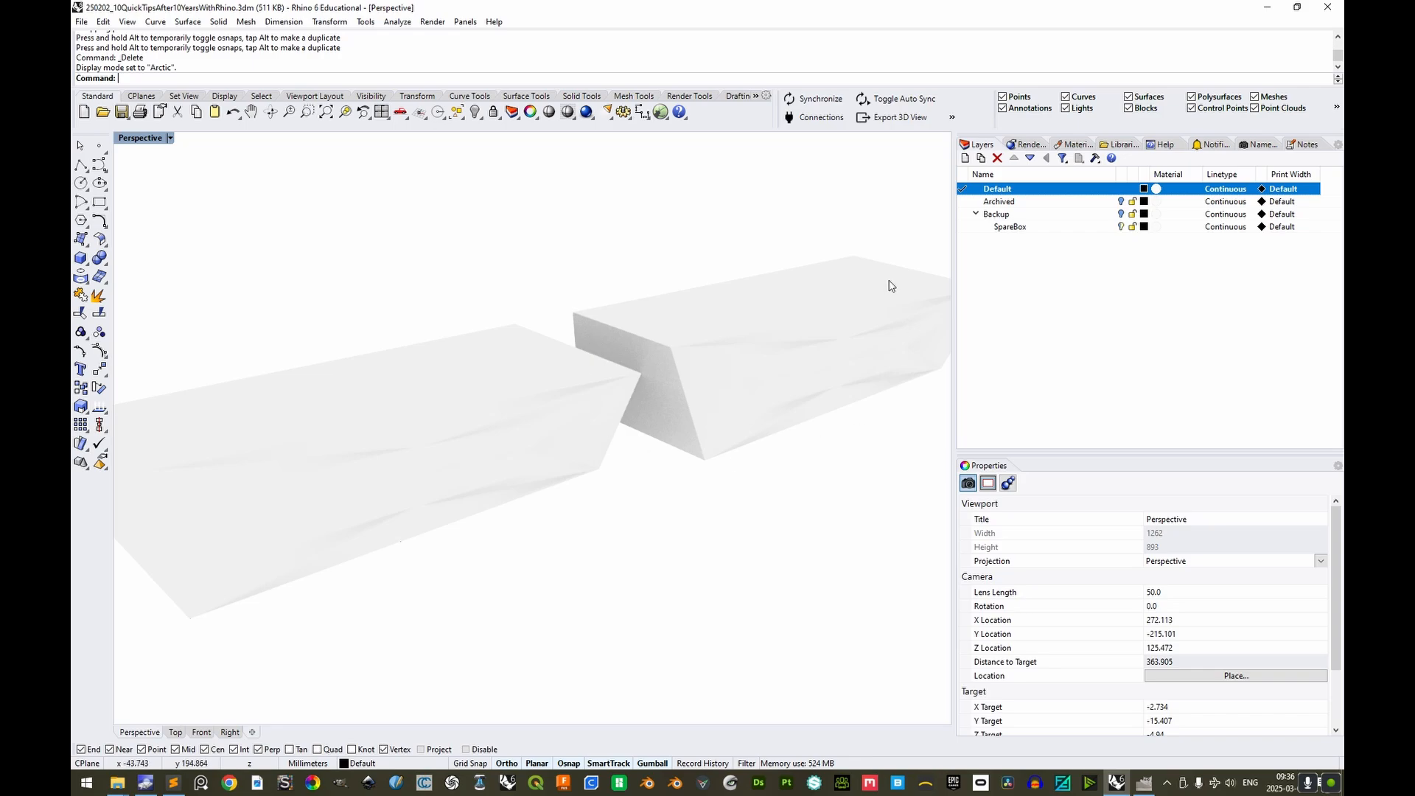
click(170, 139)
click(178, 187)
Mesh the polysurface with density 0, maximum angle 4, minimum edge length 0.1, 10 minimum initial grid quads and Pack Textures off
shift+right_drag(847, 359, 705, 418)
click(714, 388)
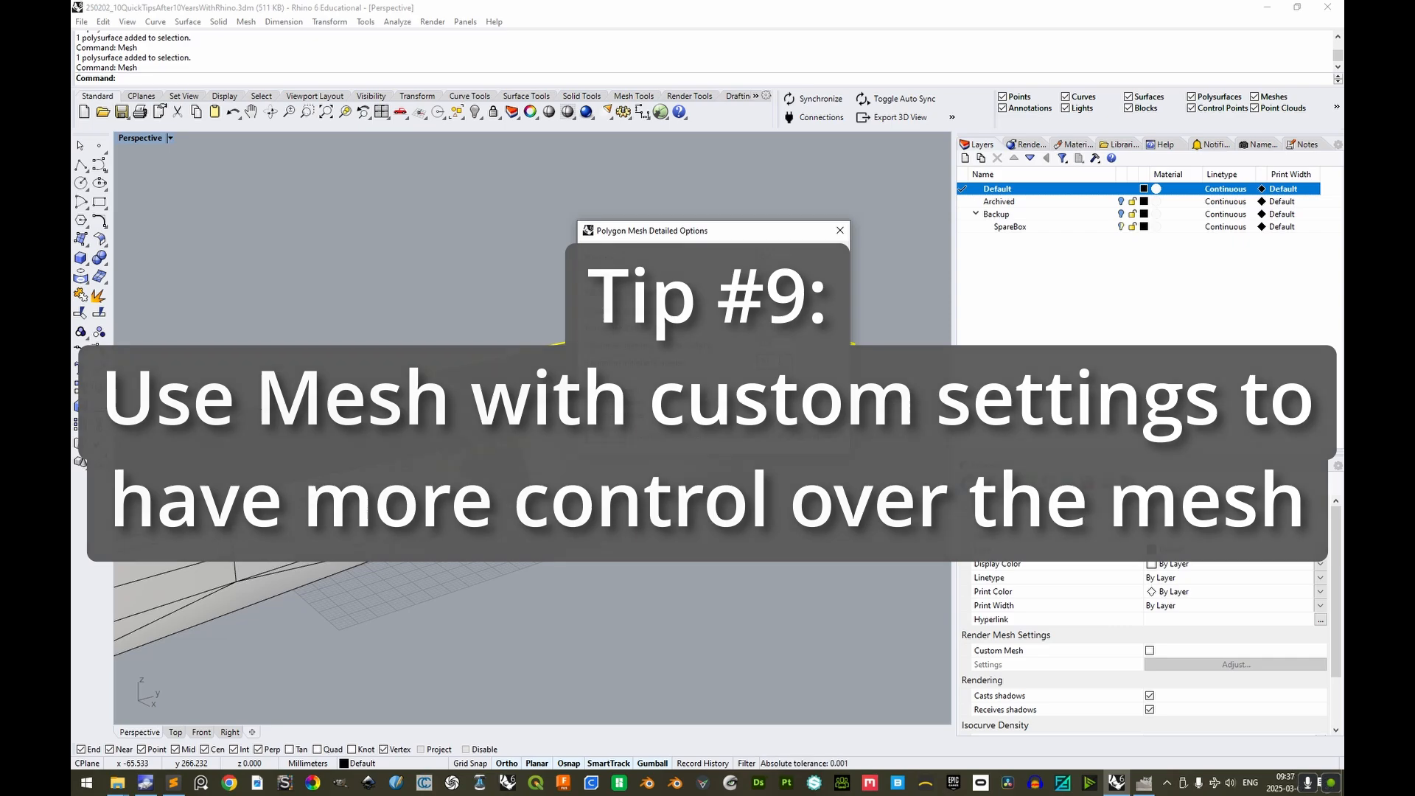
click(821, 438)
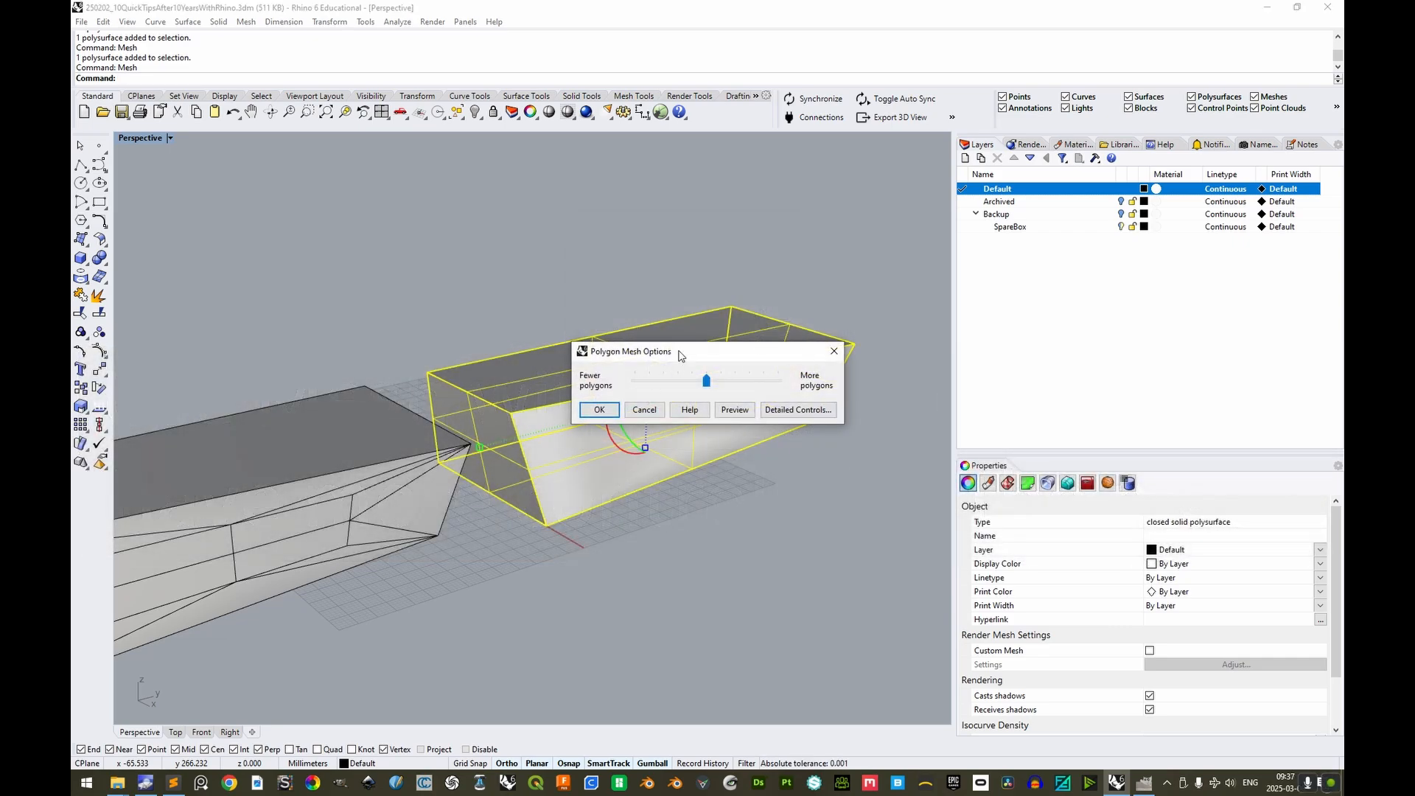
click(798, 410)
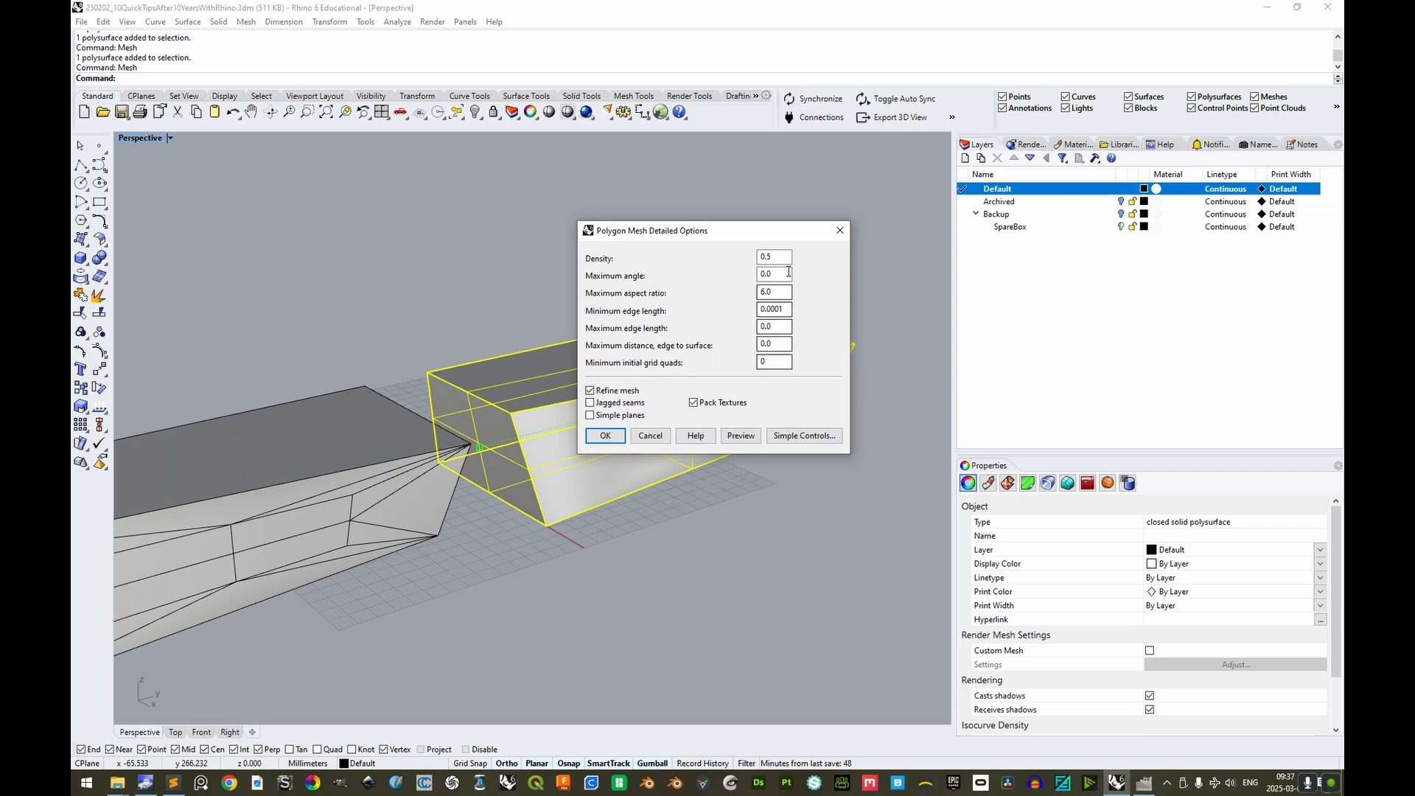
shift+right_drag(590, 292, 257, 354)
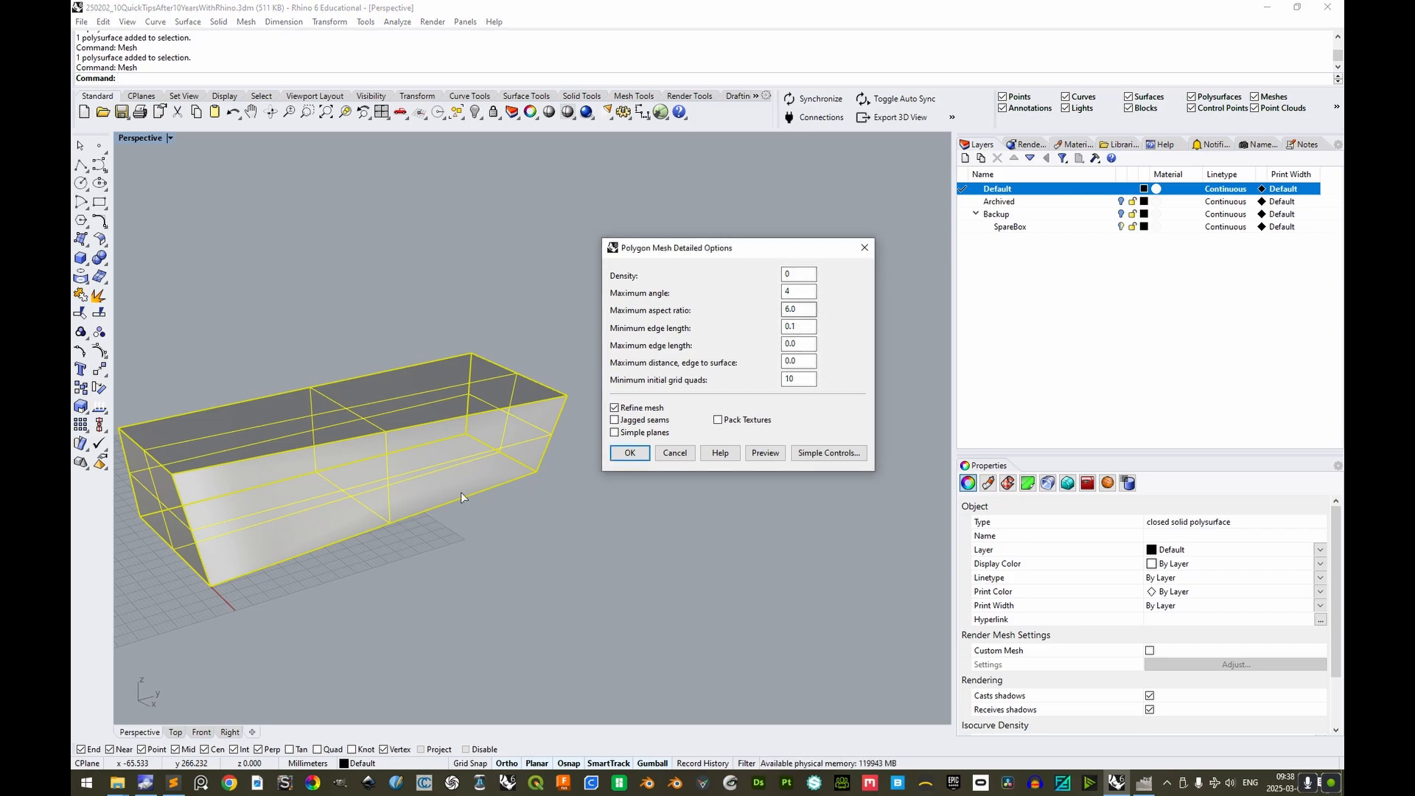
click(643, 453)
Select the newly created custom mesh and place it in line beyond the extracted render mesh
shift+right_drag(644, 471, 759, 464)
text(SelLast)
key(Return)
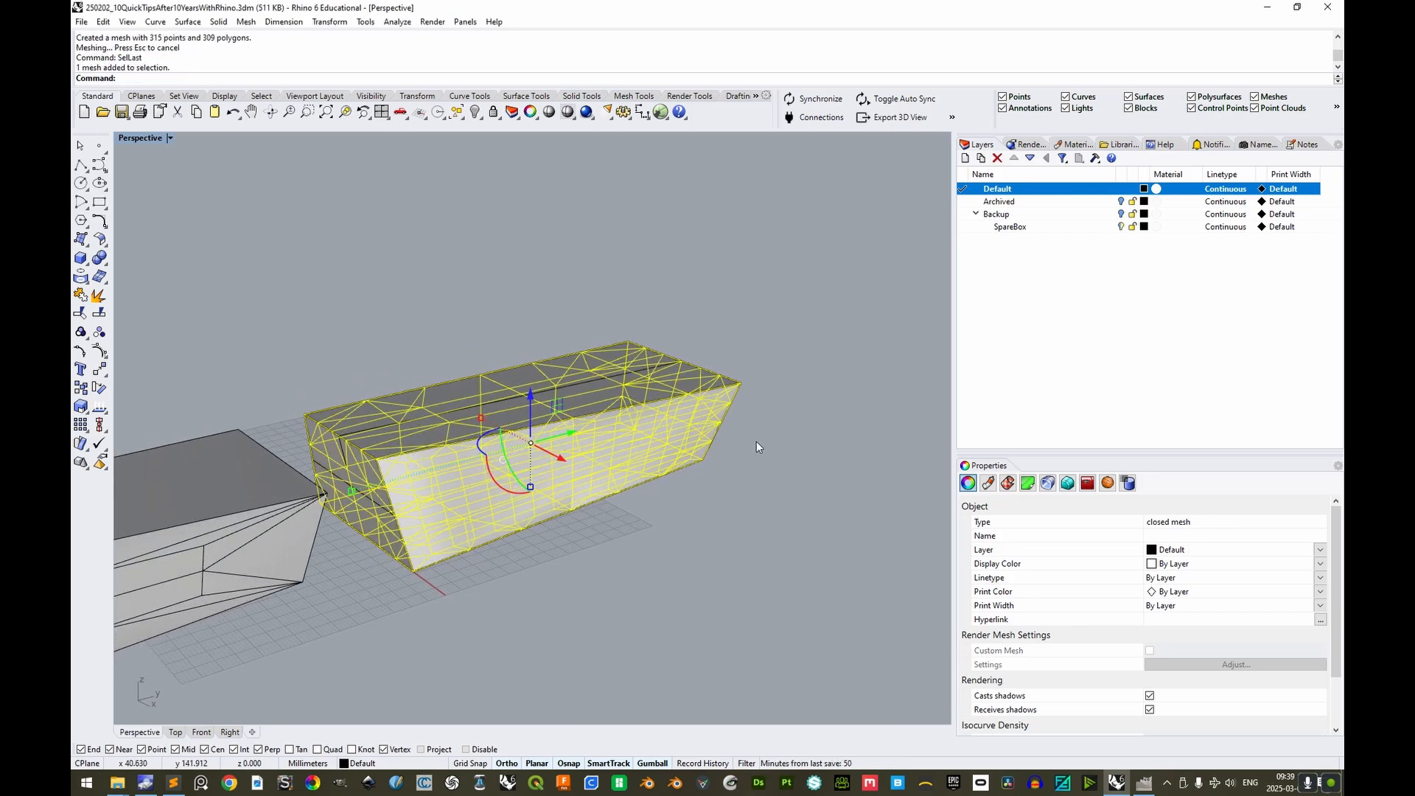
scroll(777, 463, down, 5)
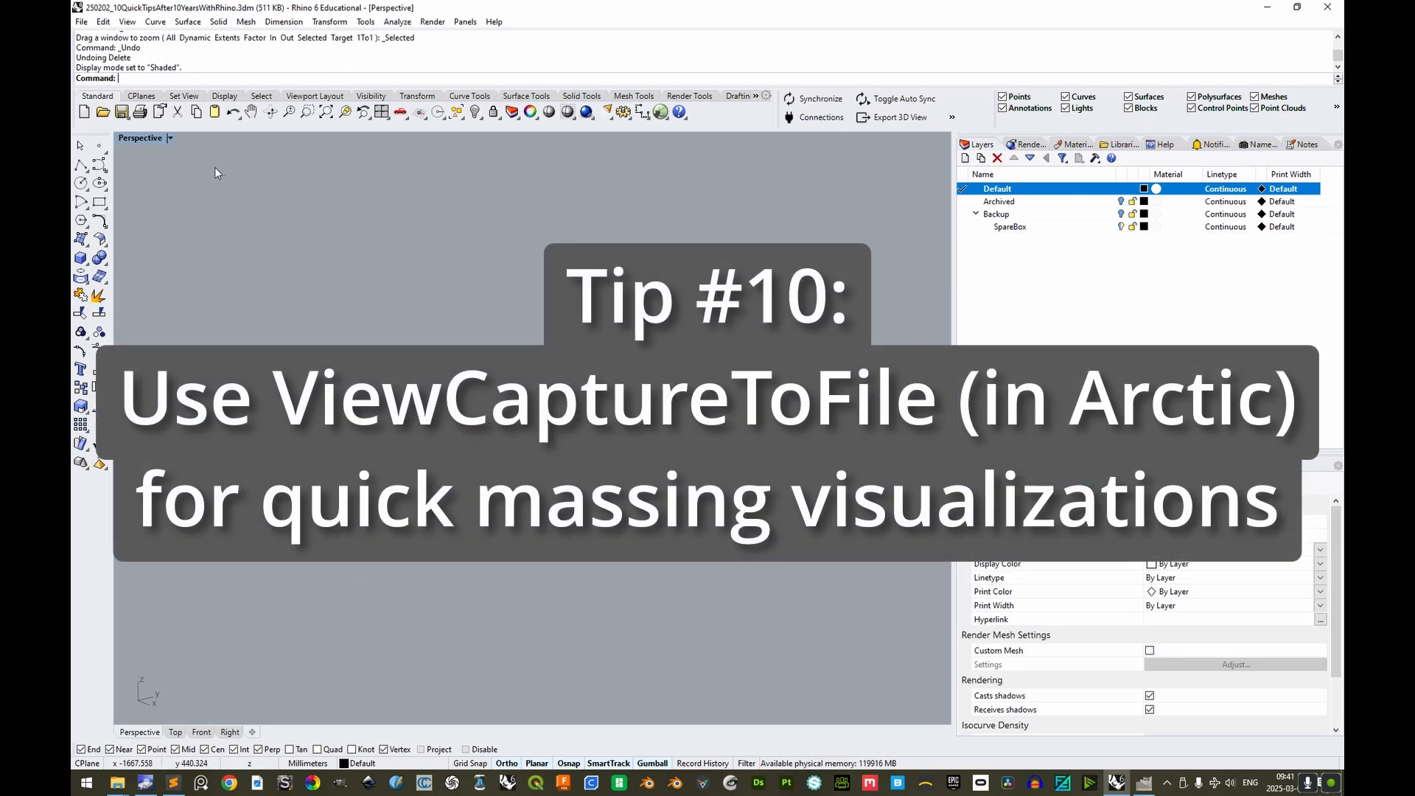
Set the perspective viewport to Arctic display mode, select all objects and zoom to the selection
click(171, 138)
click(151, 277)
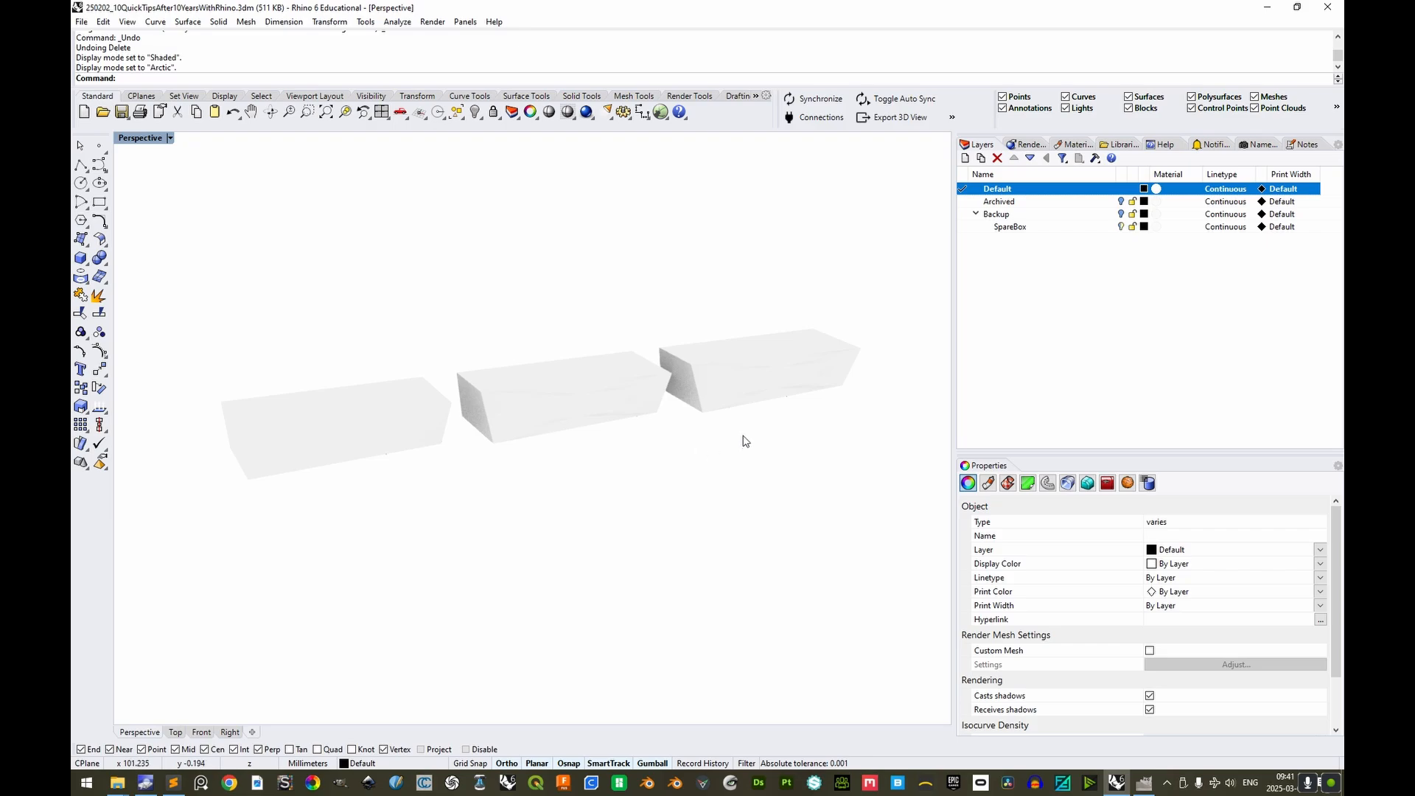
shift+right_drag(640, 482, 644, 480)
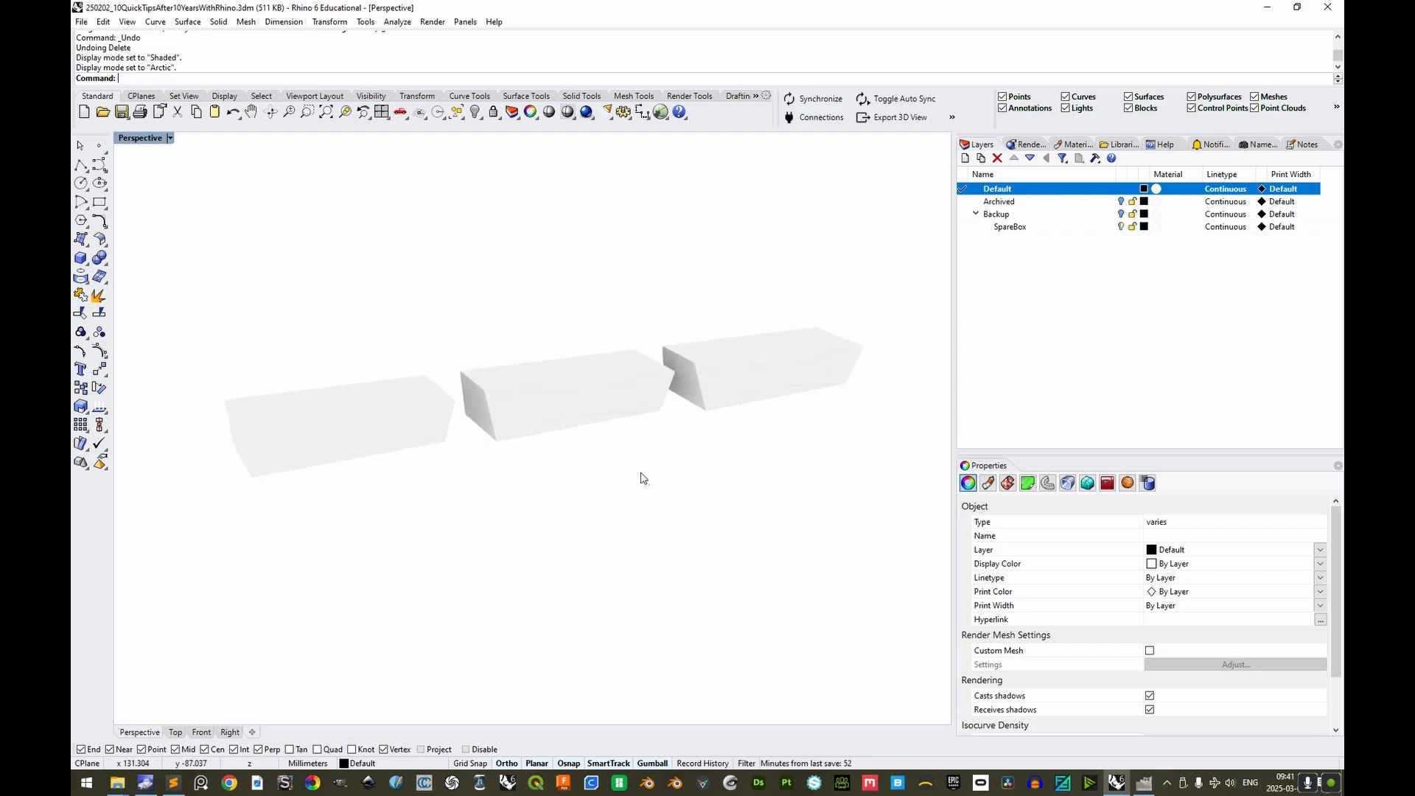
key(ctrl+a)
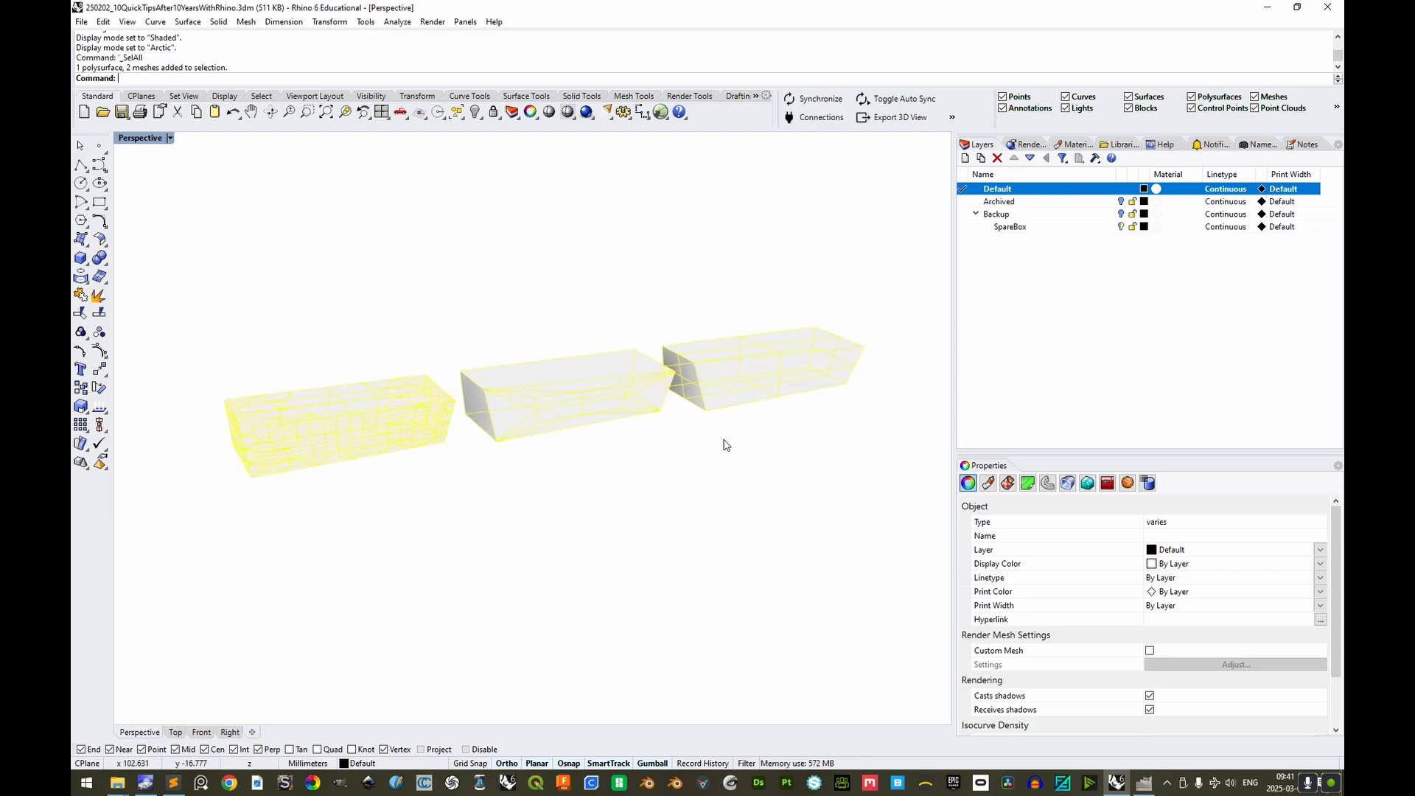
text(ZS)
key(Return)
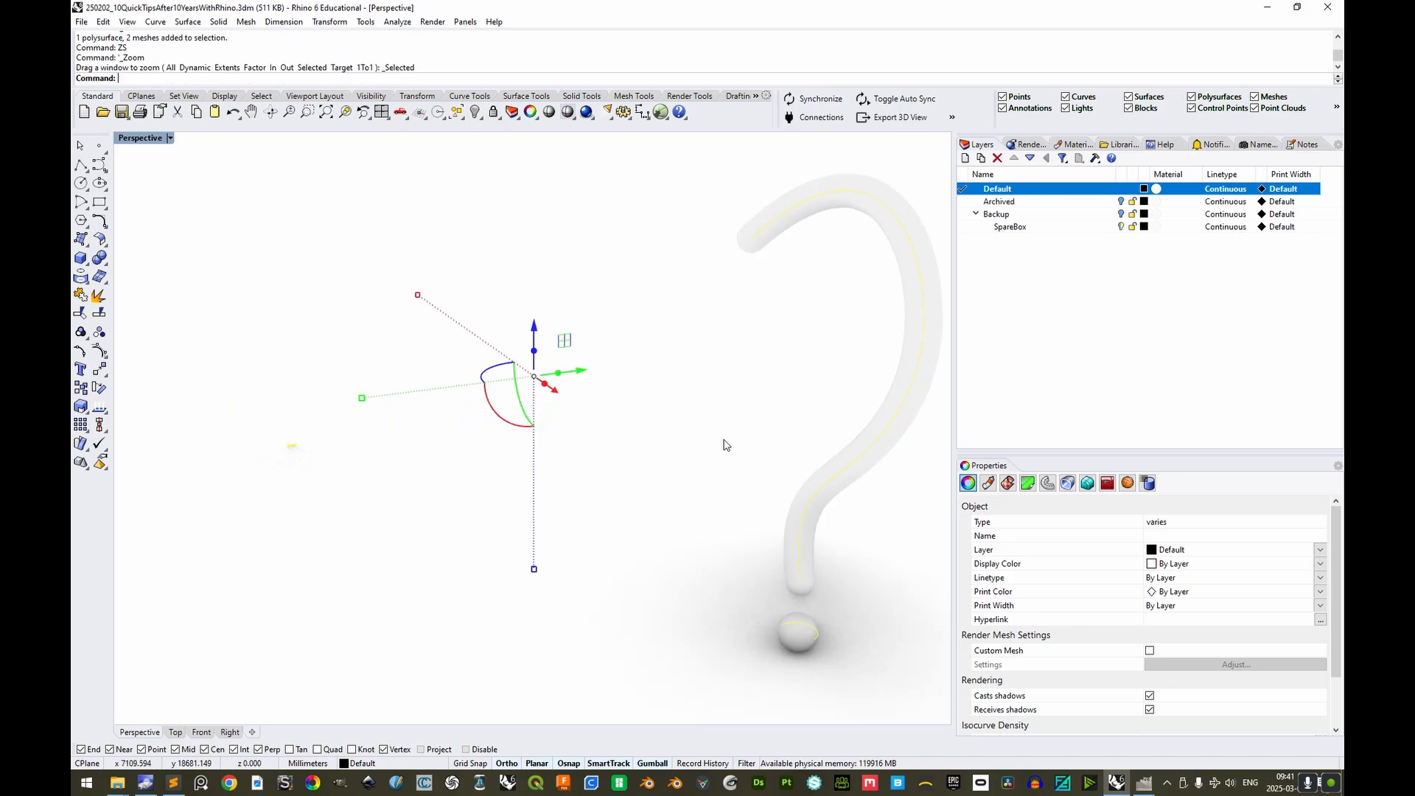
Select the large question mark's curve and surface objects and hide them
key(Escape)
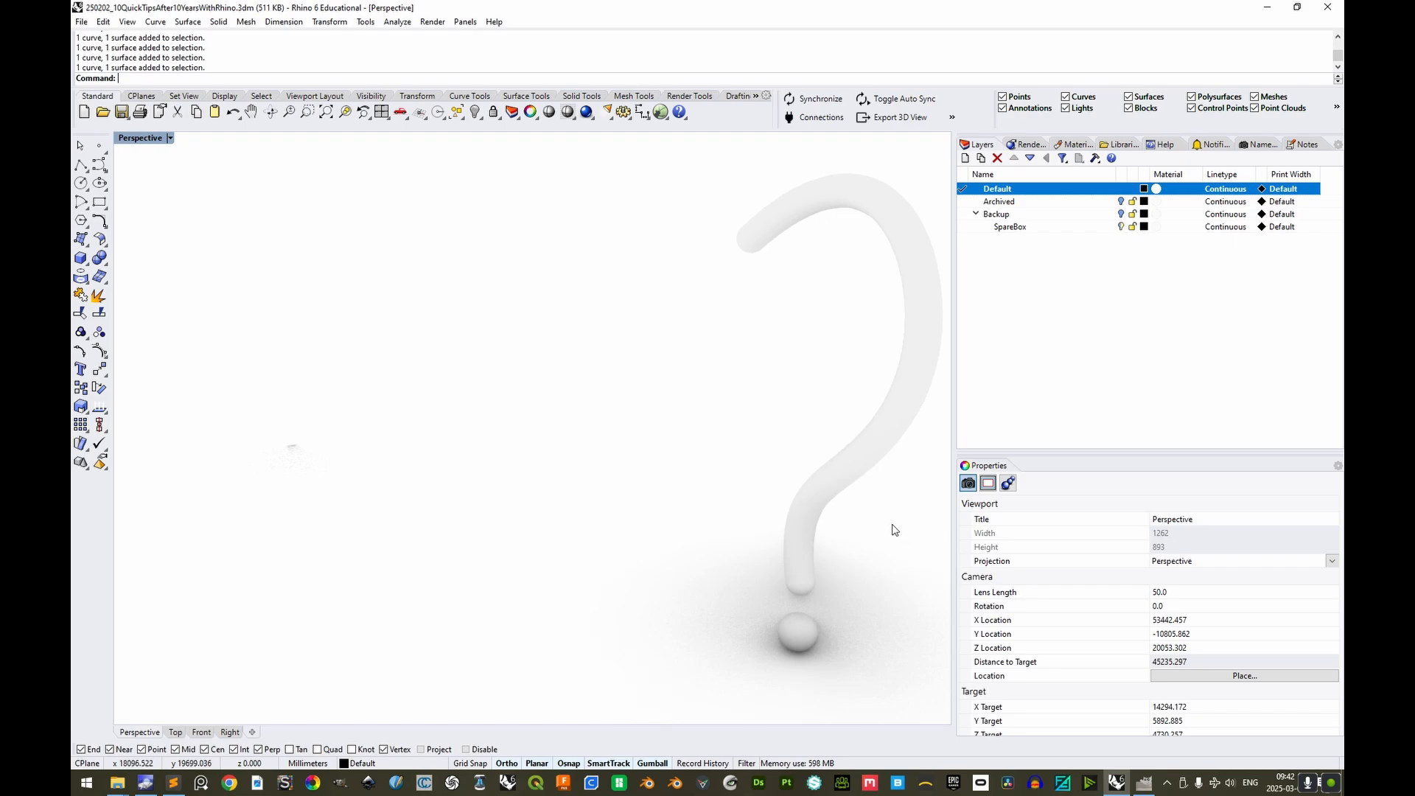
drag(882, 522, 767, 709)
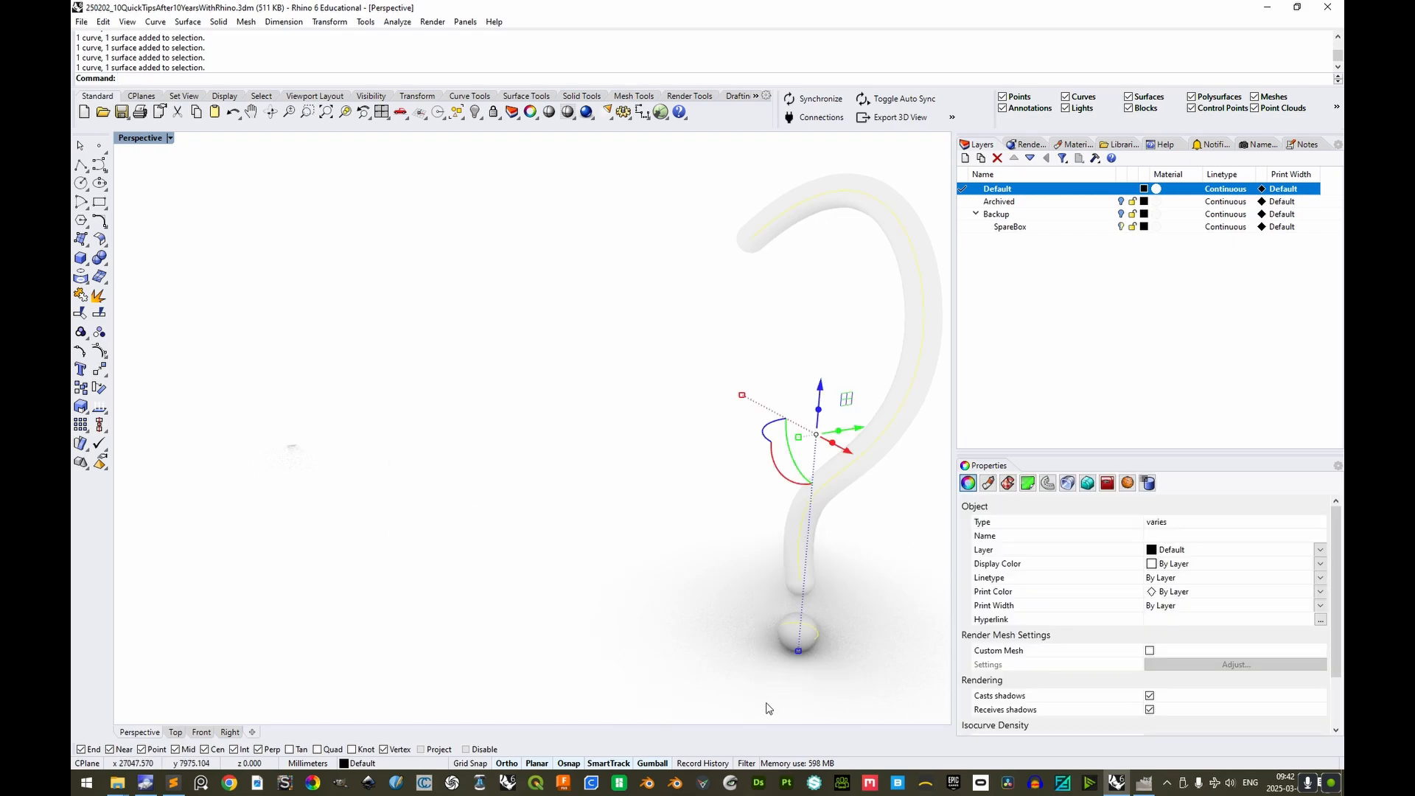
key(ctrl+h)
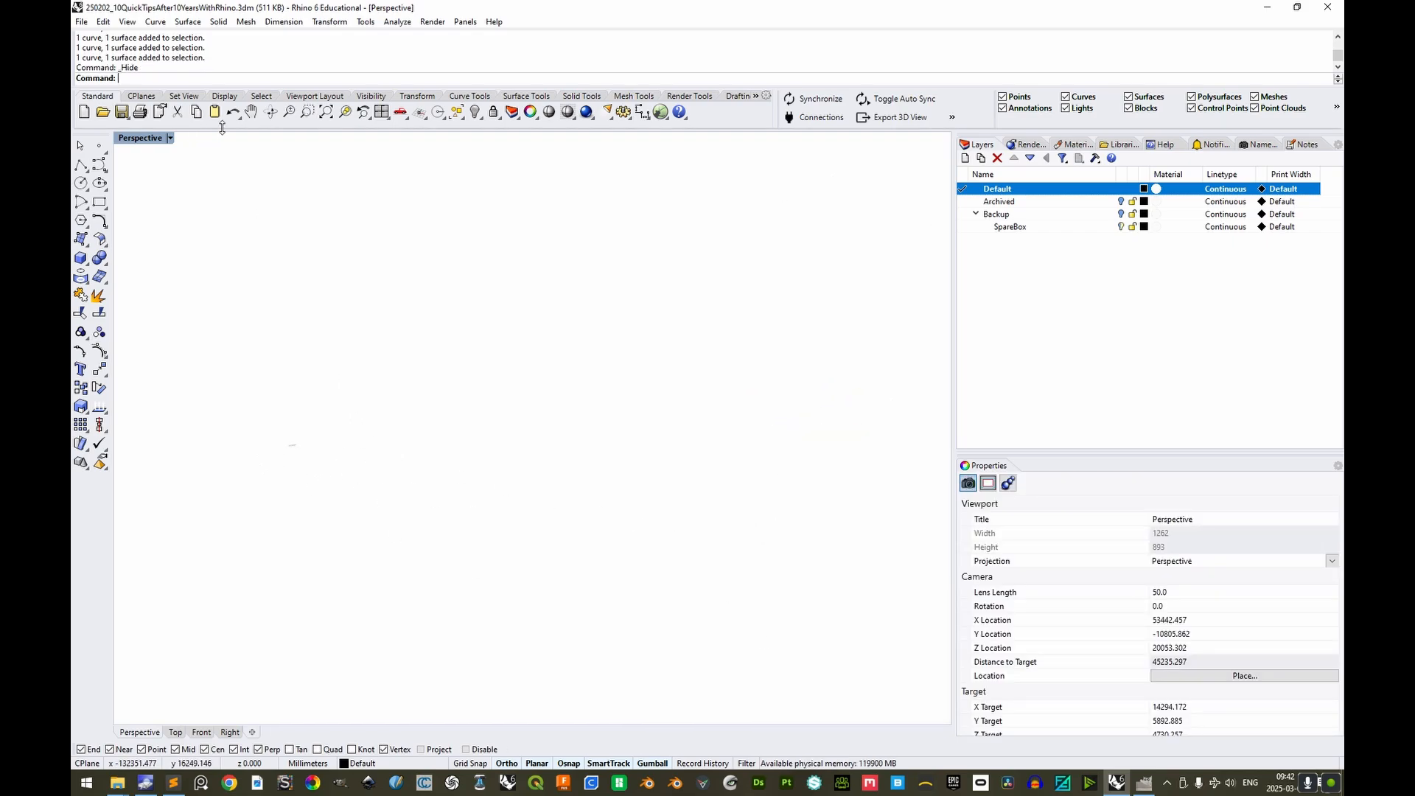
Select the three boxes, zoom to them and frame the row from the front with some margin around it
drag(371, 393, 255, 549)
drag(380, 341, 228, 513)
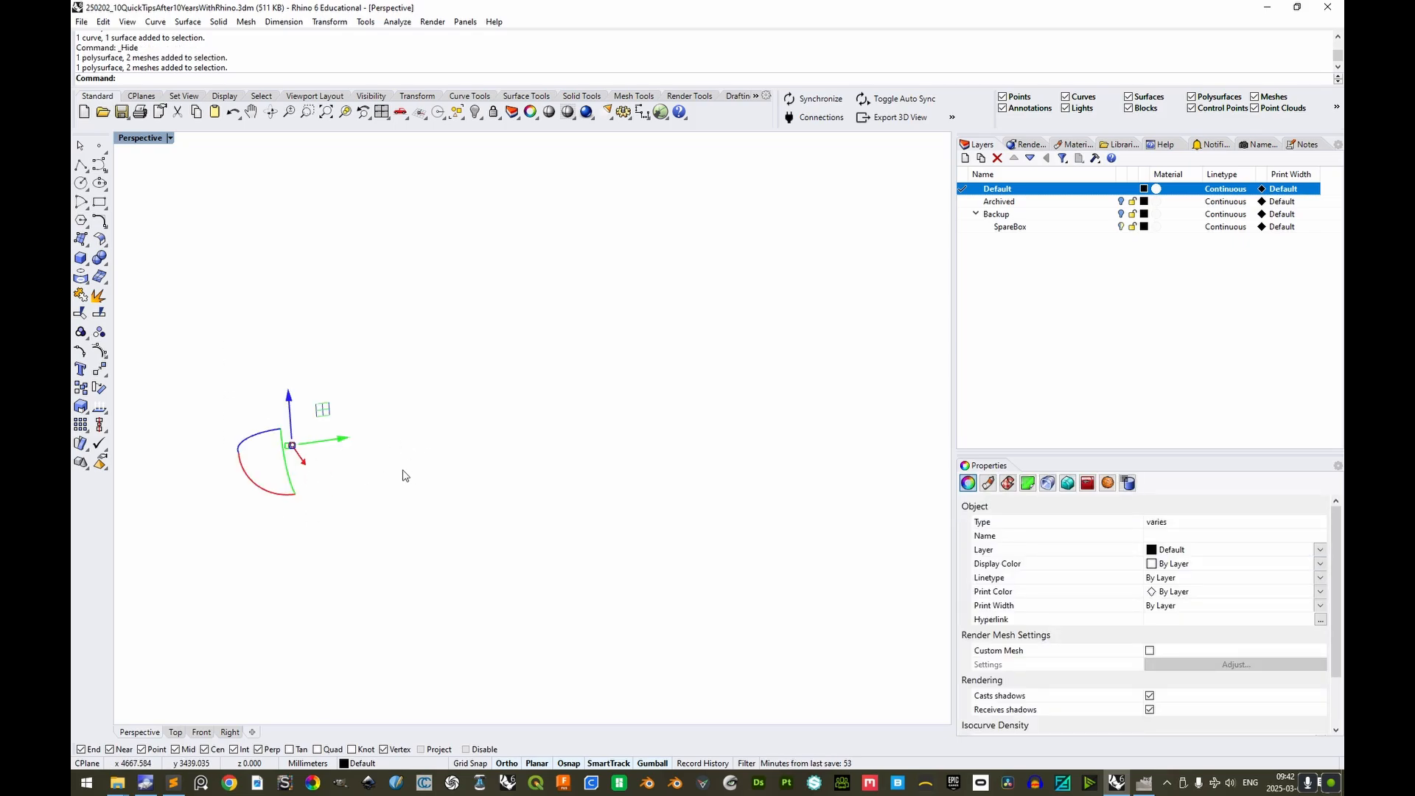
text(S)
key(Return)
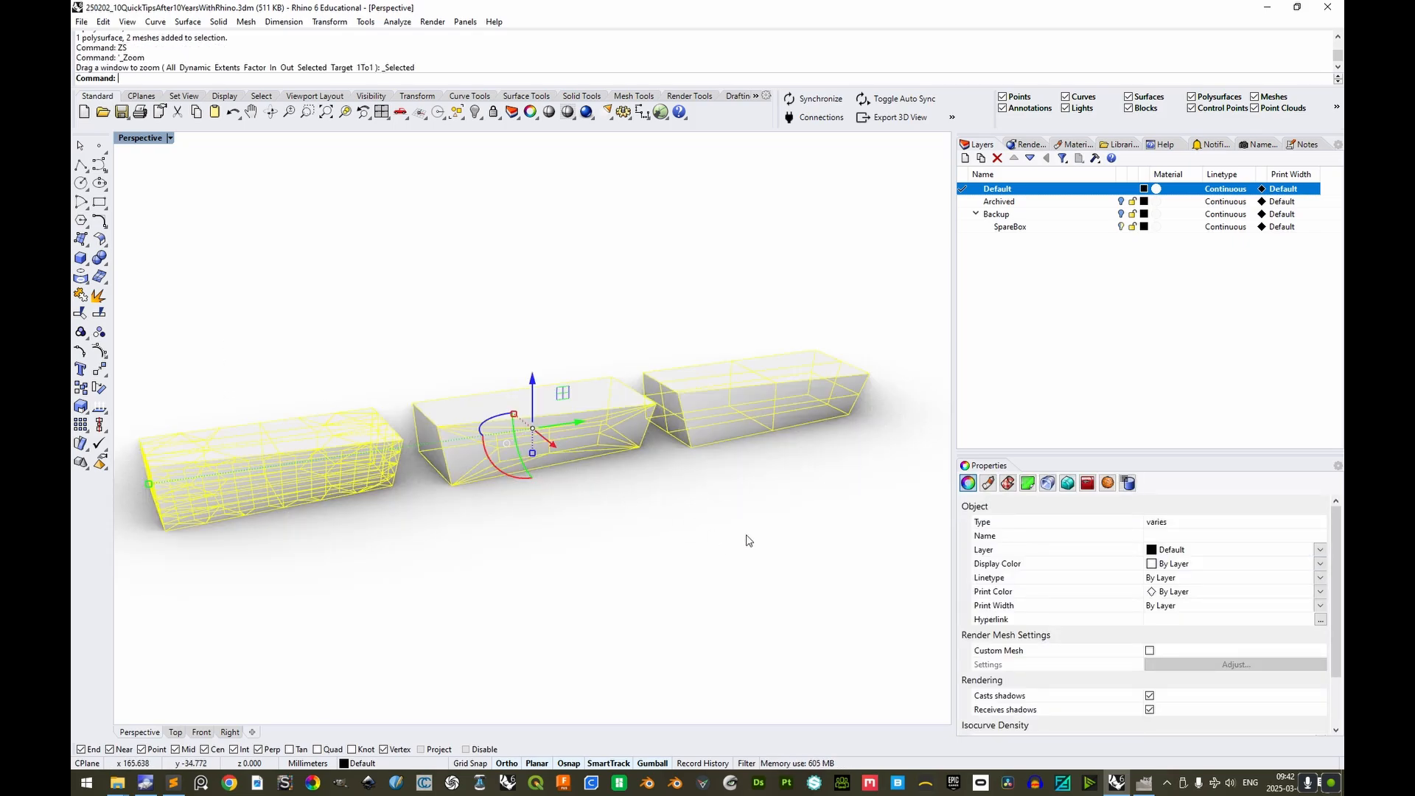
key(Escape)
mouse_move(685, 496)
right_down()
mouse_move(654, 496)
mouse_move(707, 483)
right_up()
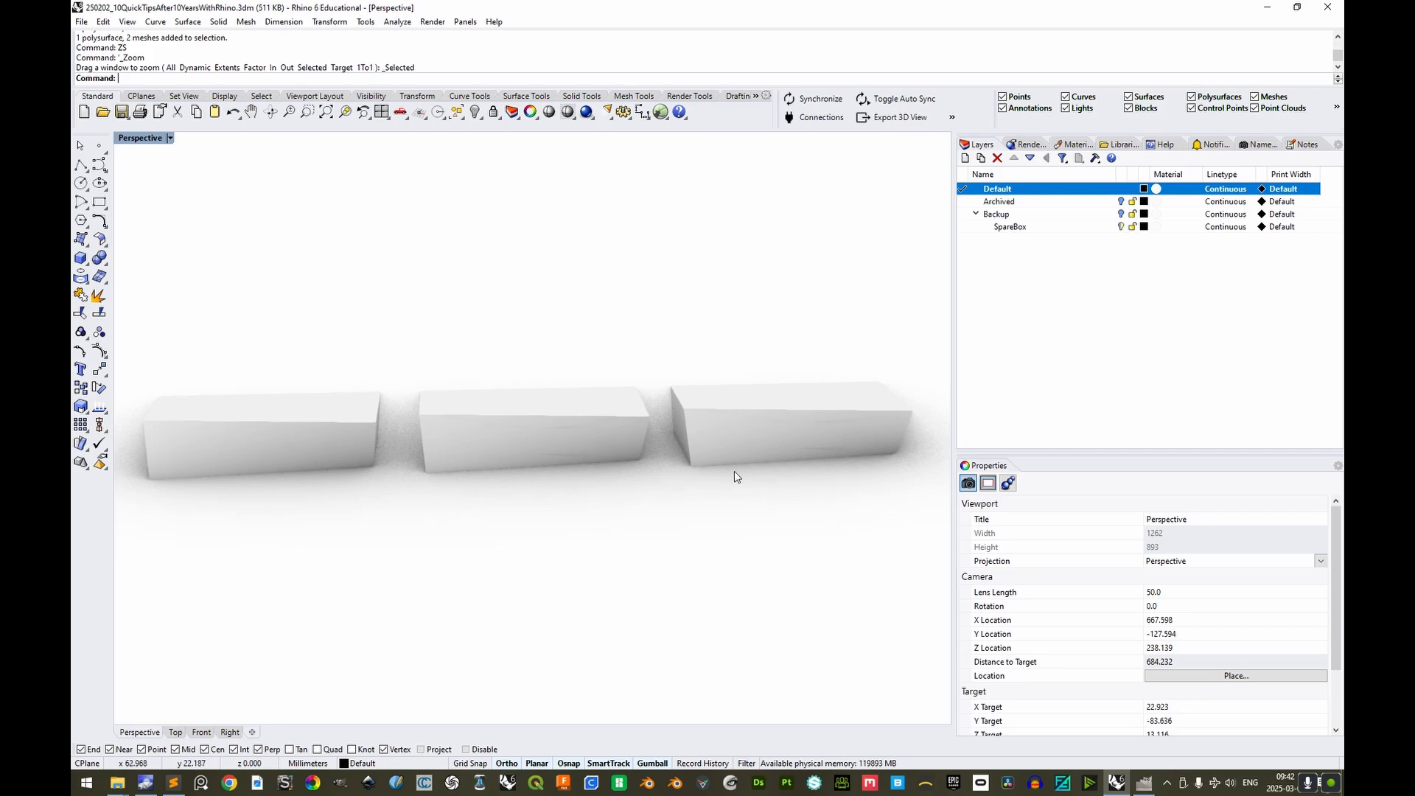
right_drag(660, 505, 578, 506)
scroll(575, 493, down, 3)
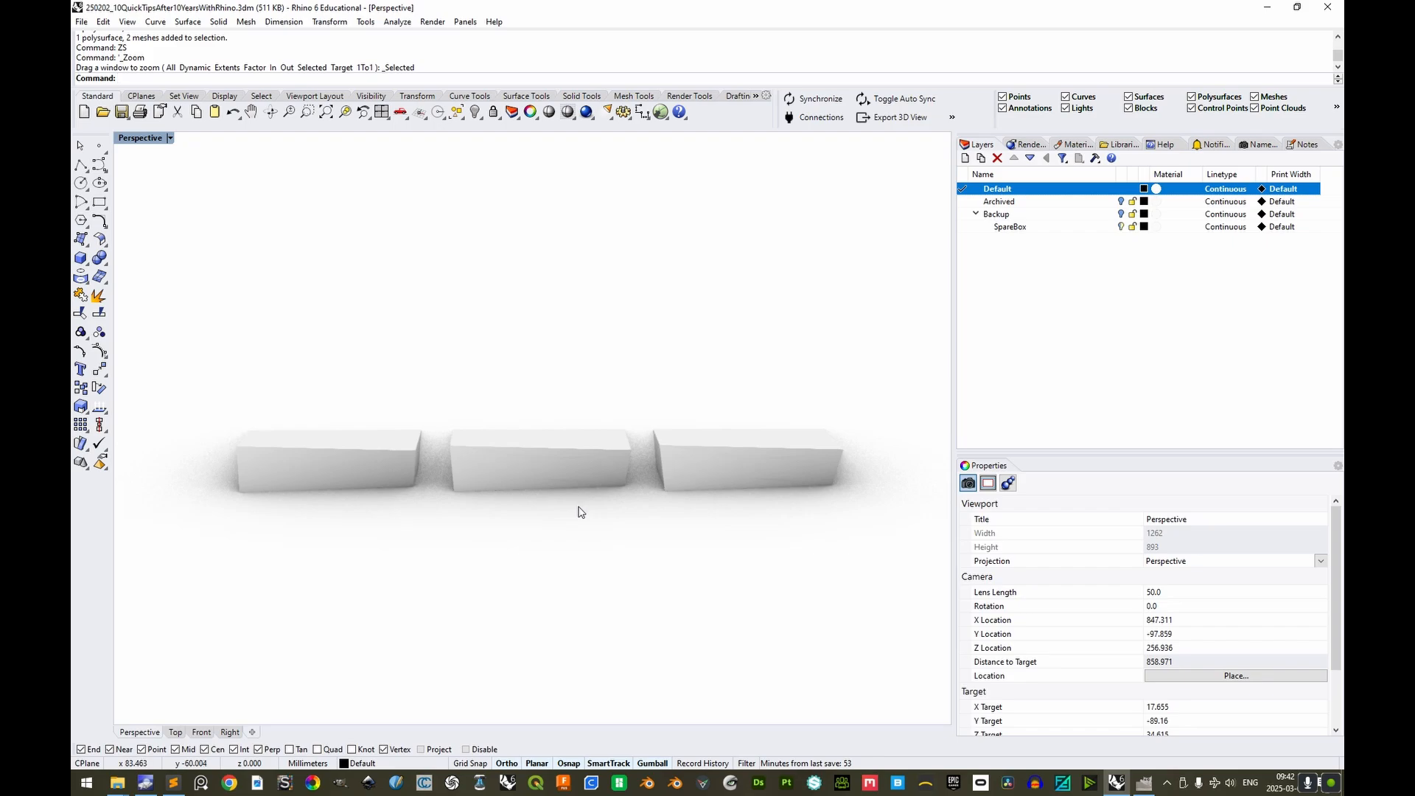
Capture the perspective view to a PNG with transparent background at scale 3, saved as 250308_TransparentBackground_02.png in the Screenshots folder
text(ViewCaptureToFile)
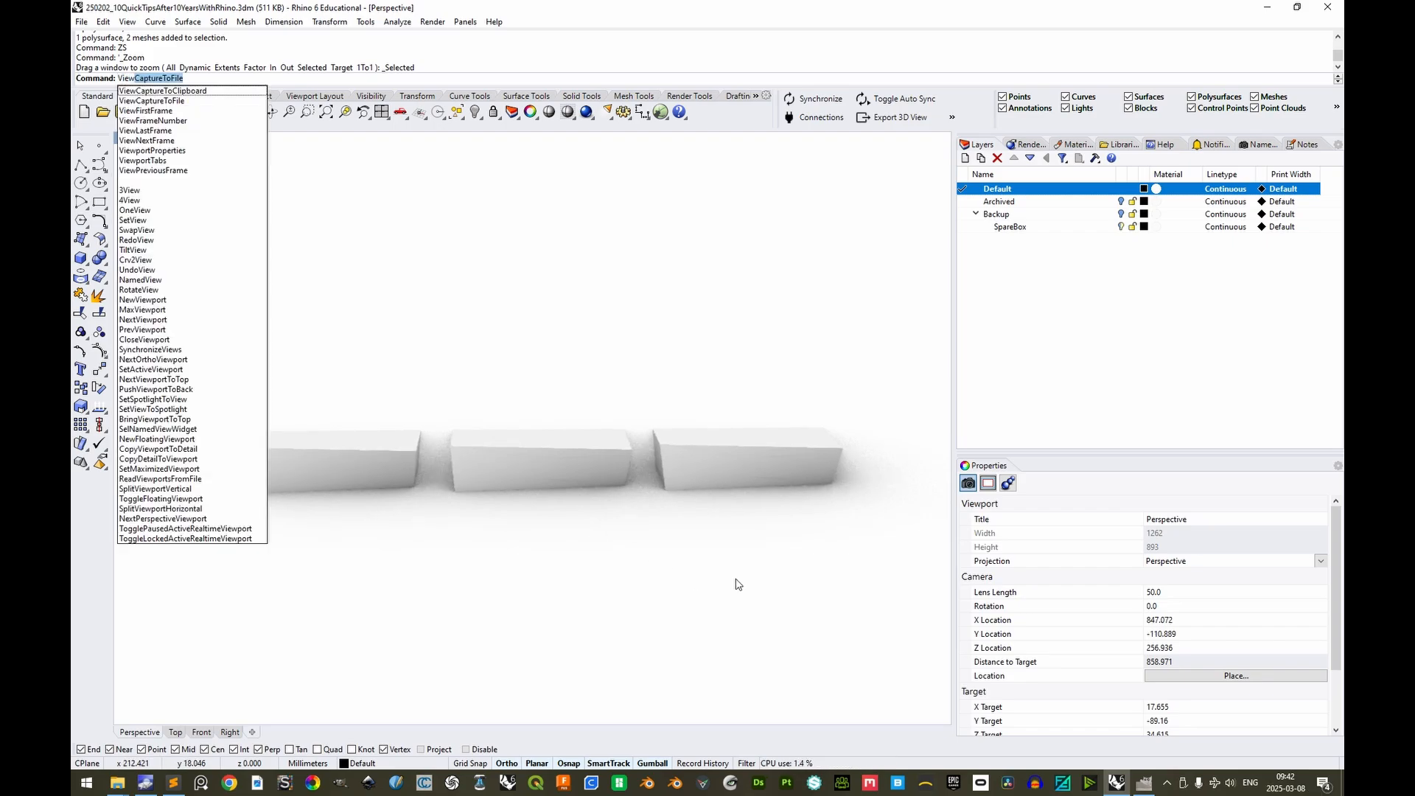
key(Return)
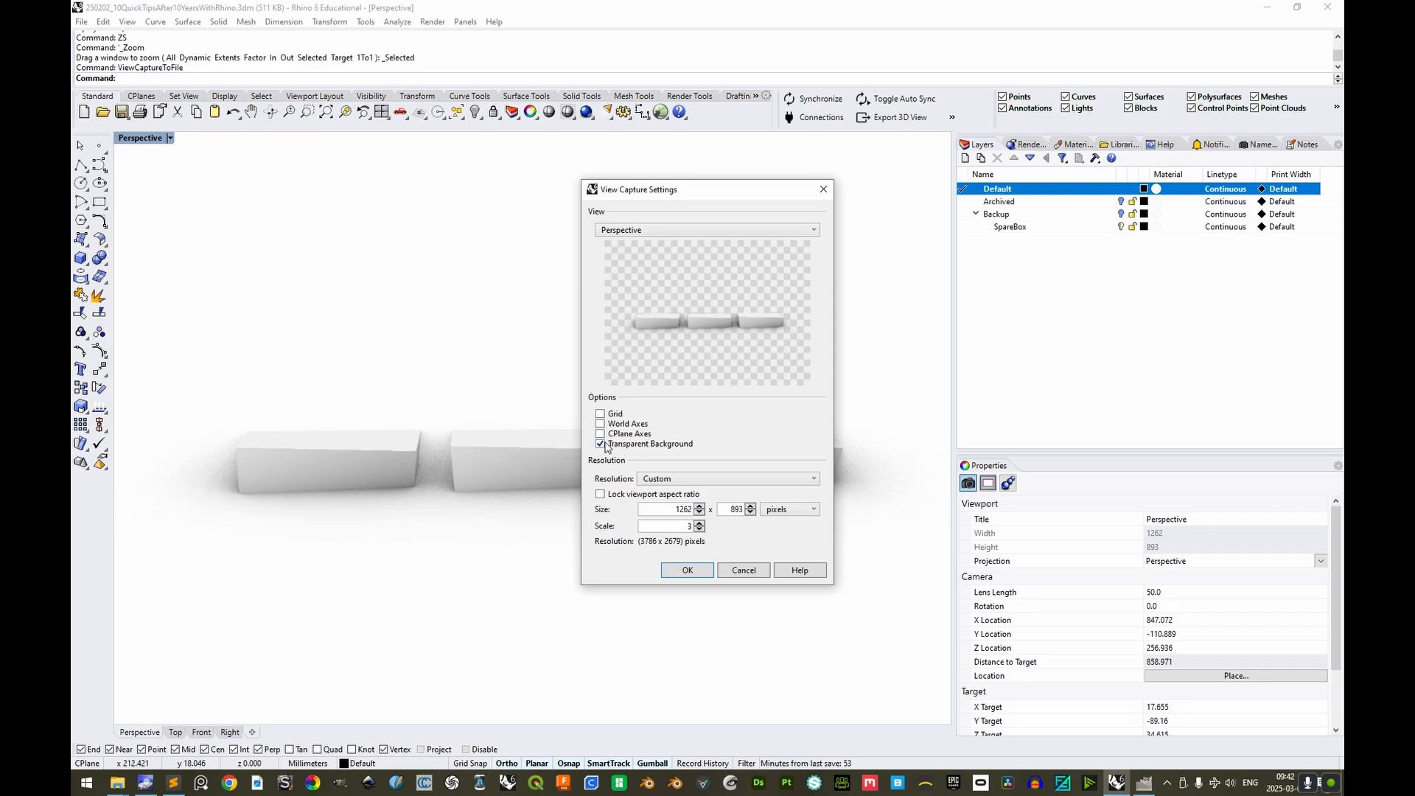
click(600, 445)
drag(686, 525, 723, 536)
text(1)
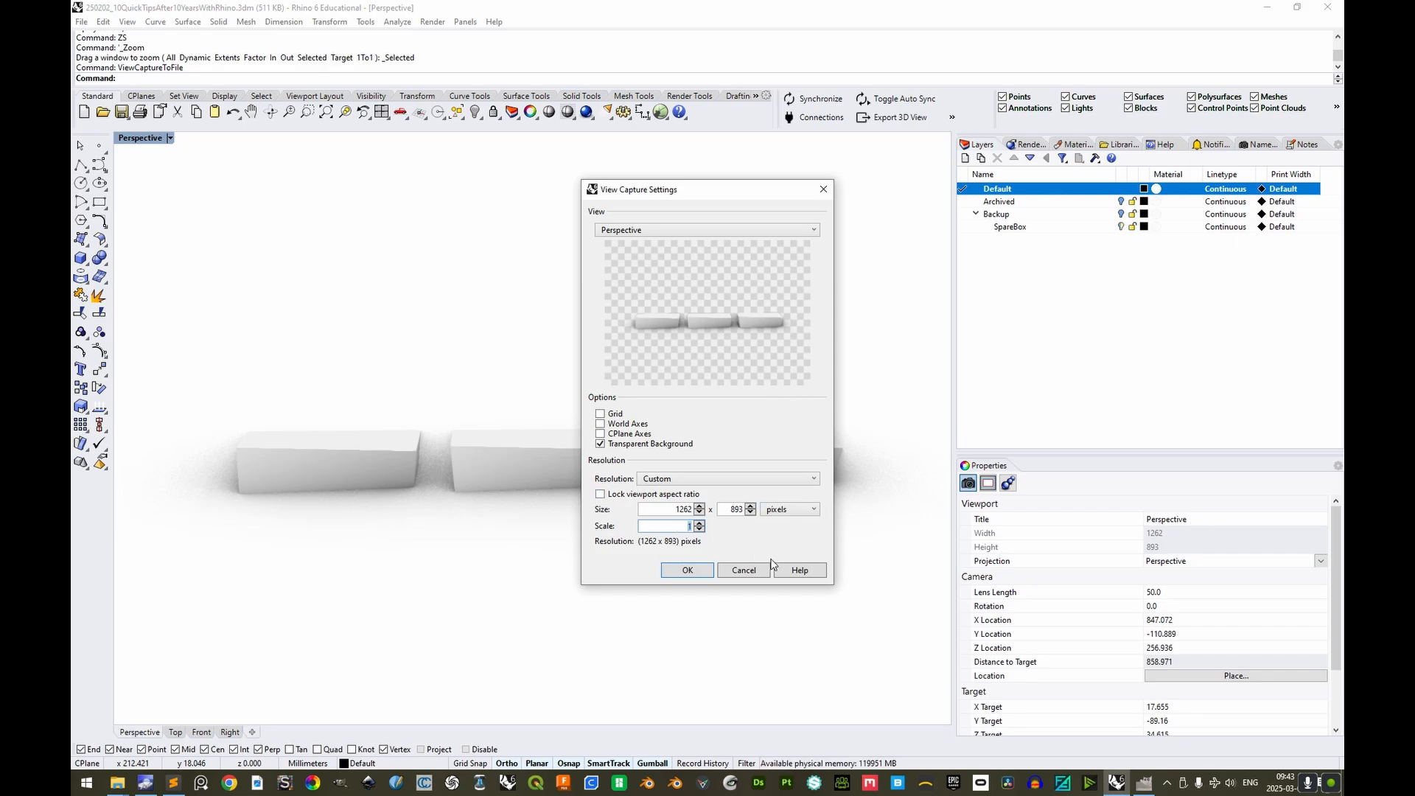
text(3)
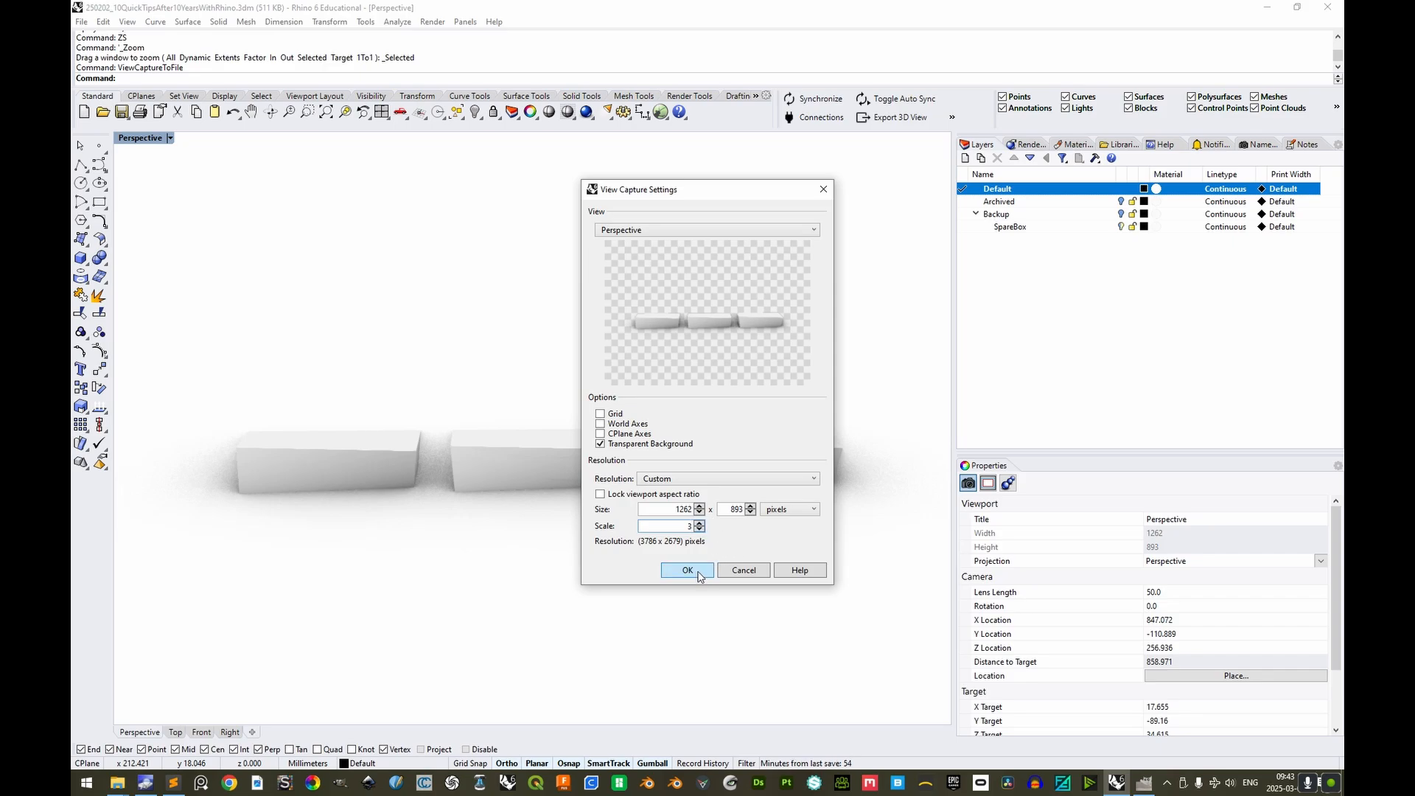
click(687, 570)
click(287, 490)
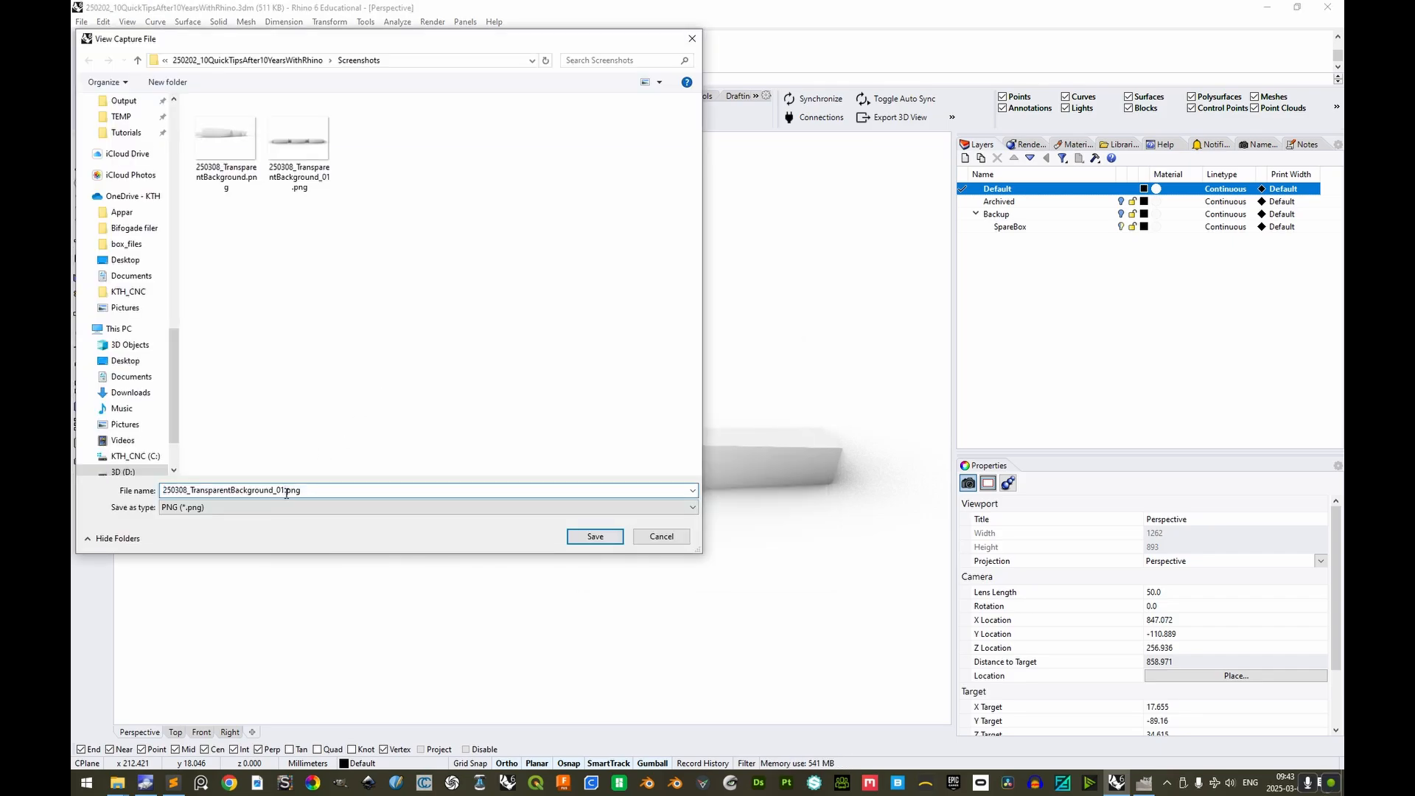
key(Return)
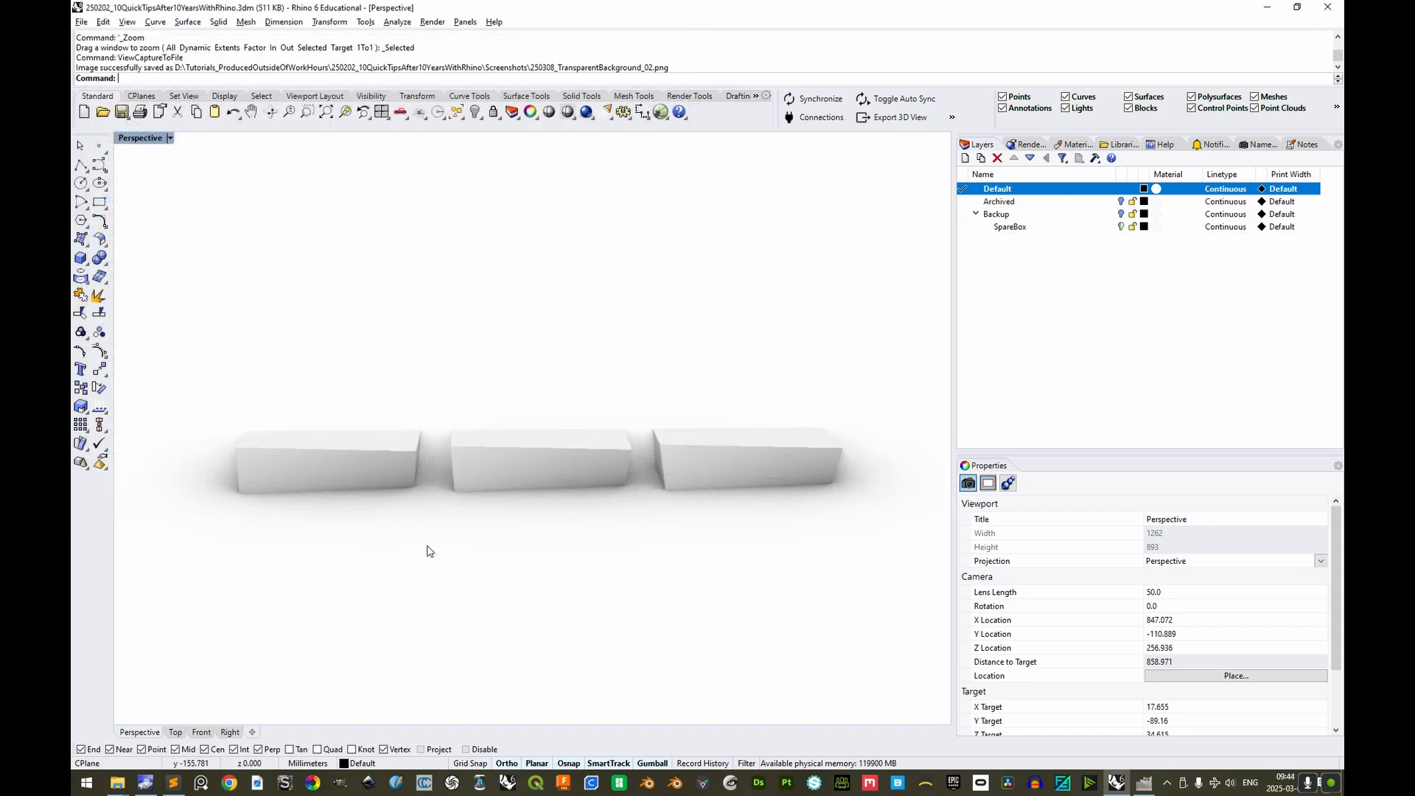
Add 250308_TransparentBackground_02.png from the Screenshots folder as a layer above the concrete photo in the GIMP file Thumbnail.xcf
key(alt+Tab)
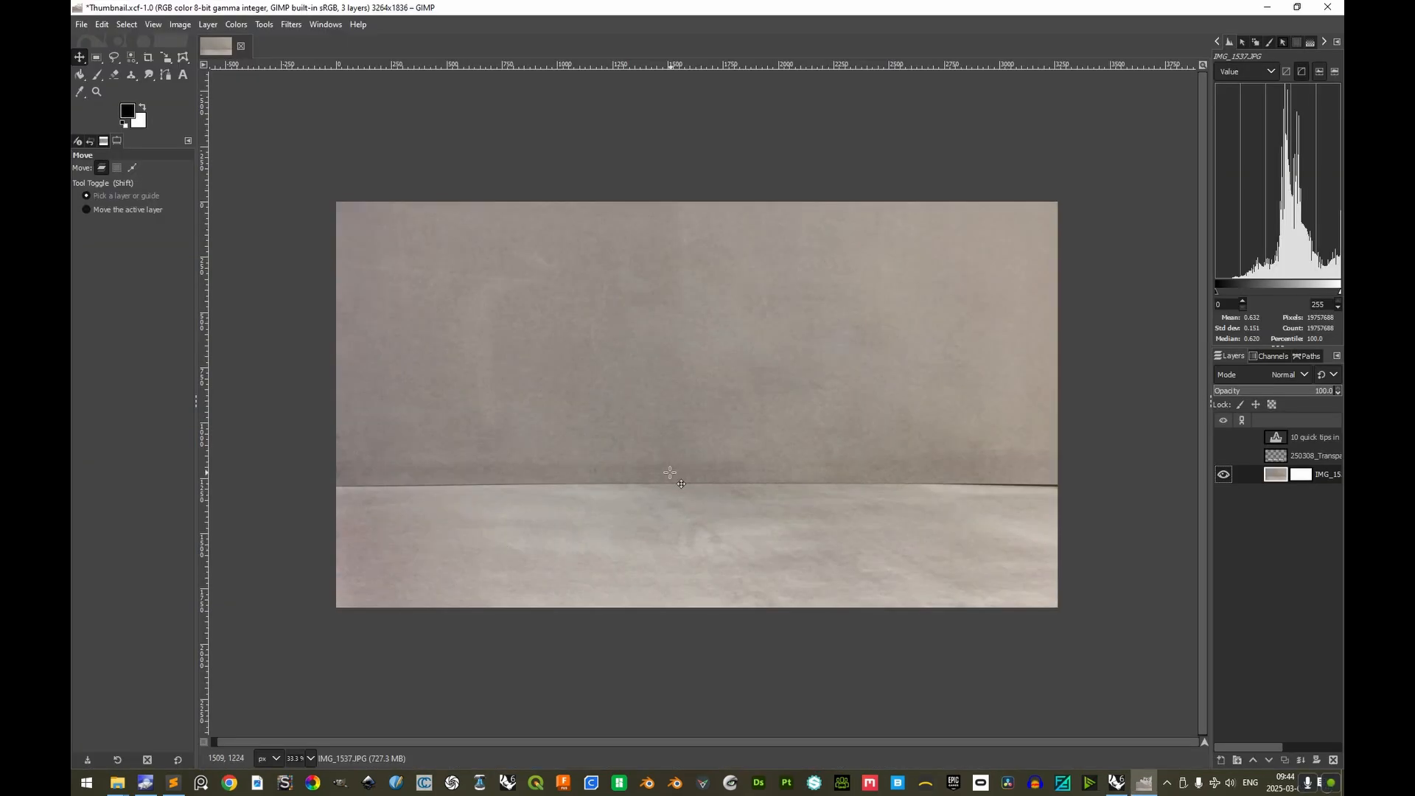
key(alt+Tab)
key(Tab)
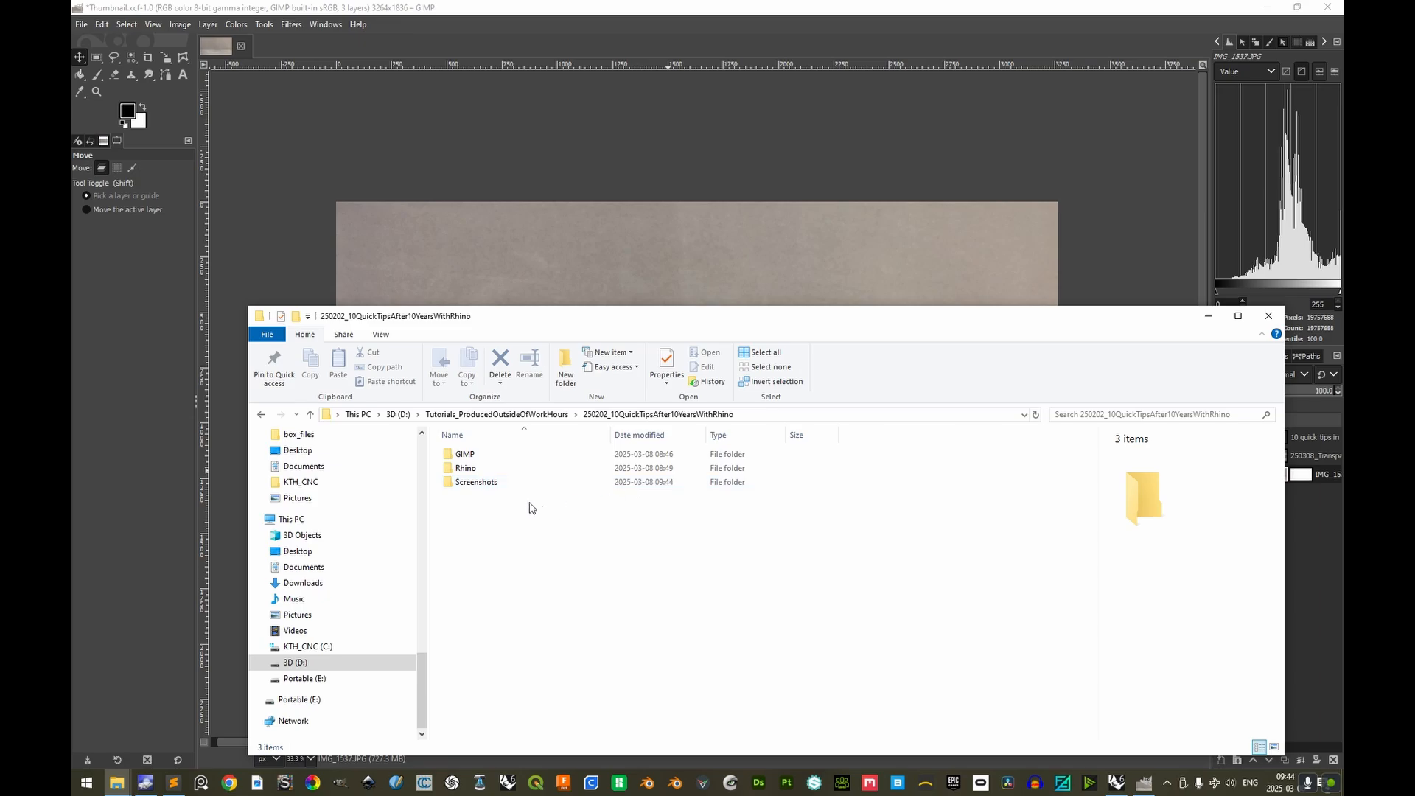
double_click(475, 483)
drag(697, 475, 720, 493)
key(alt+Tab)
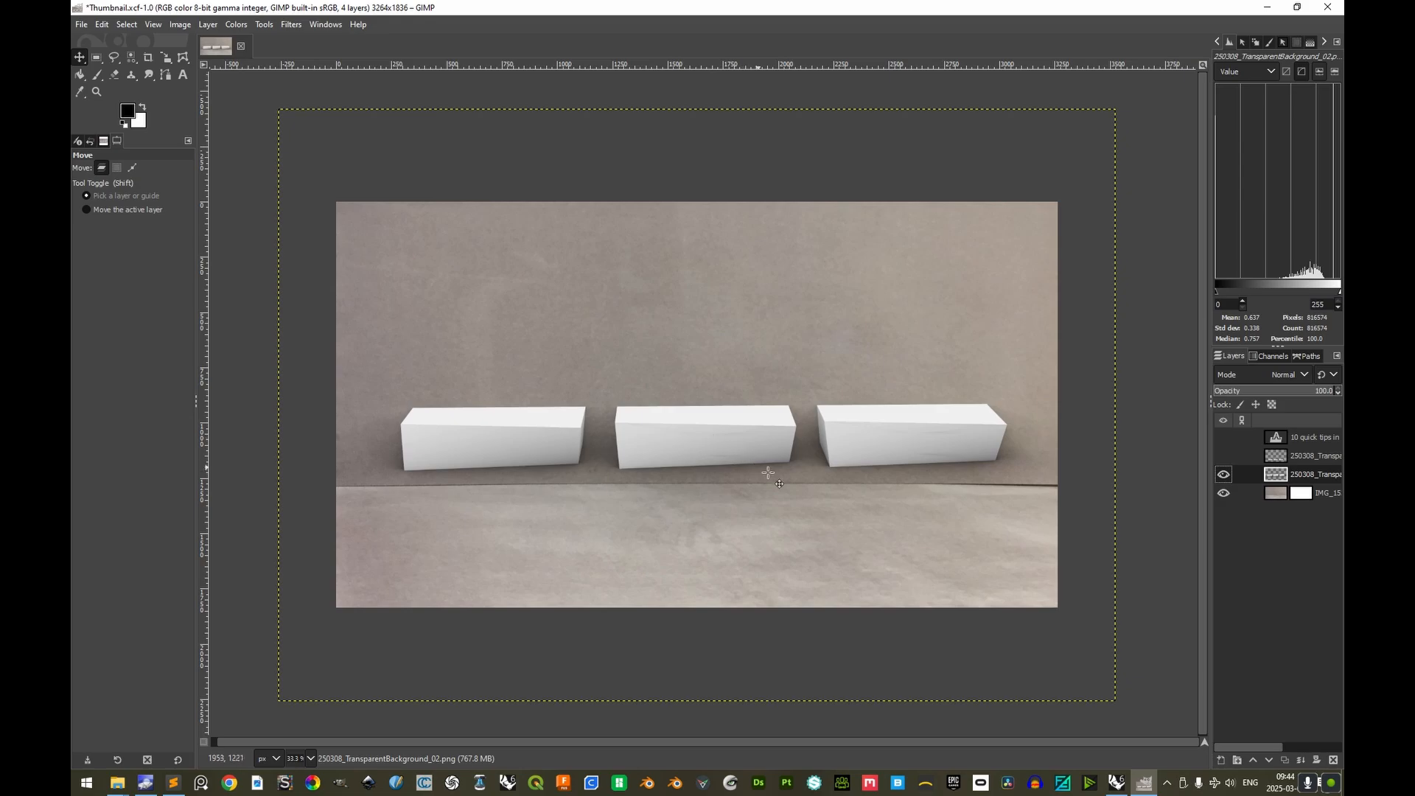
Scale the captured boxes layer down proportionally and position it on the concrete floor of the background photo
key(shift+s)
click(726, 463)
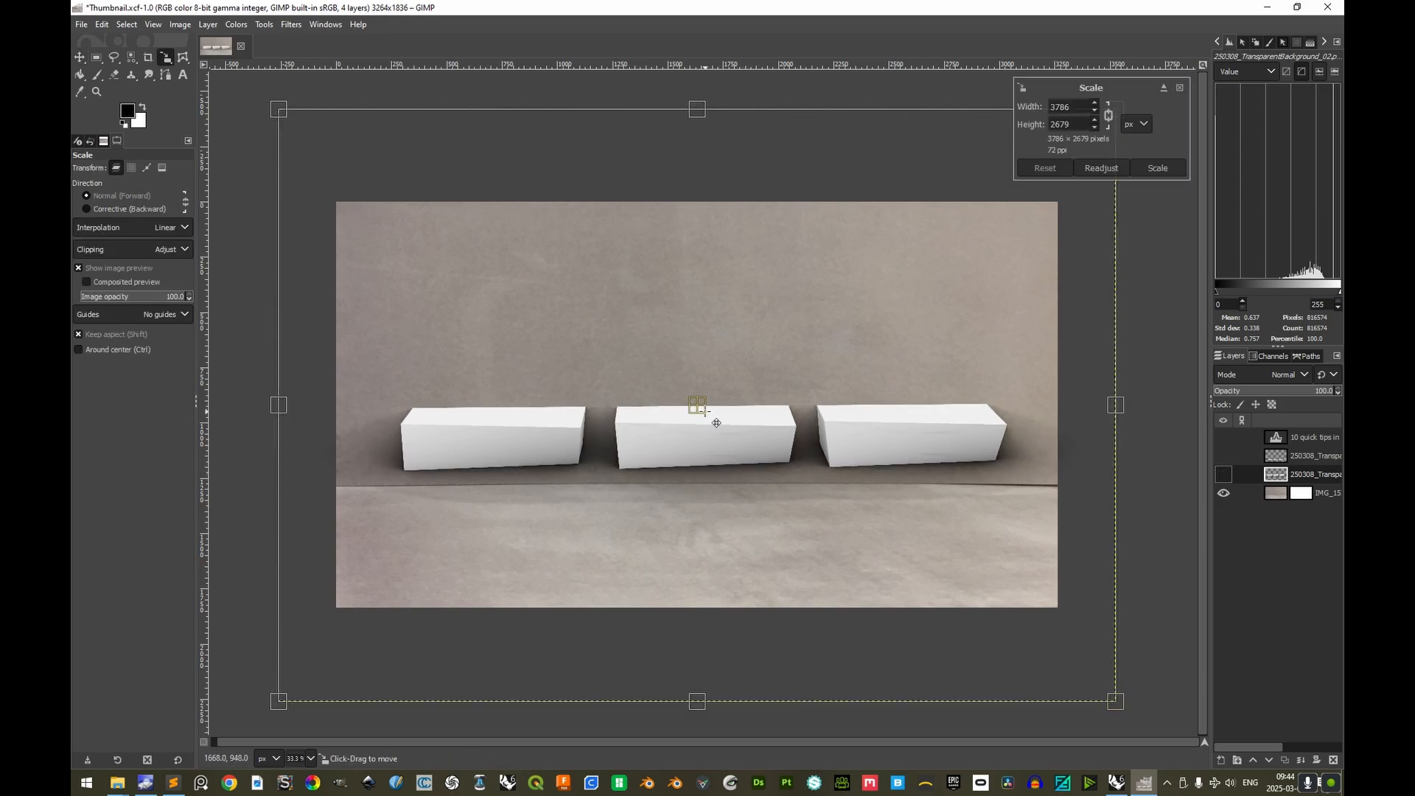
drag(701, 414, 709, 517)
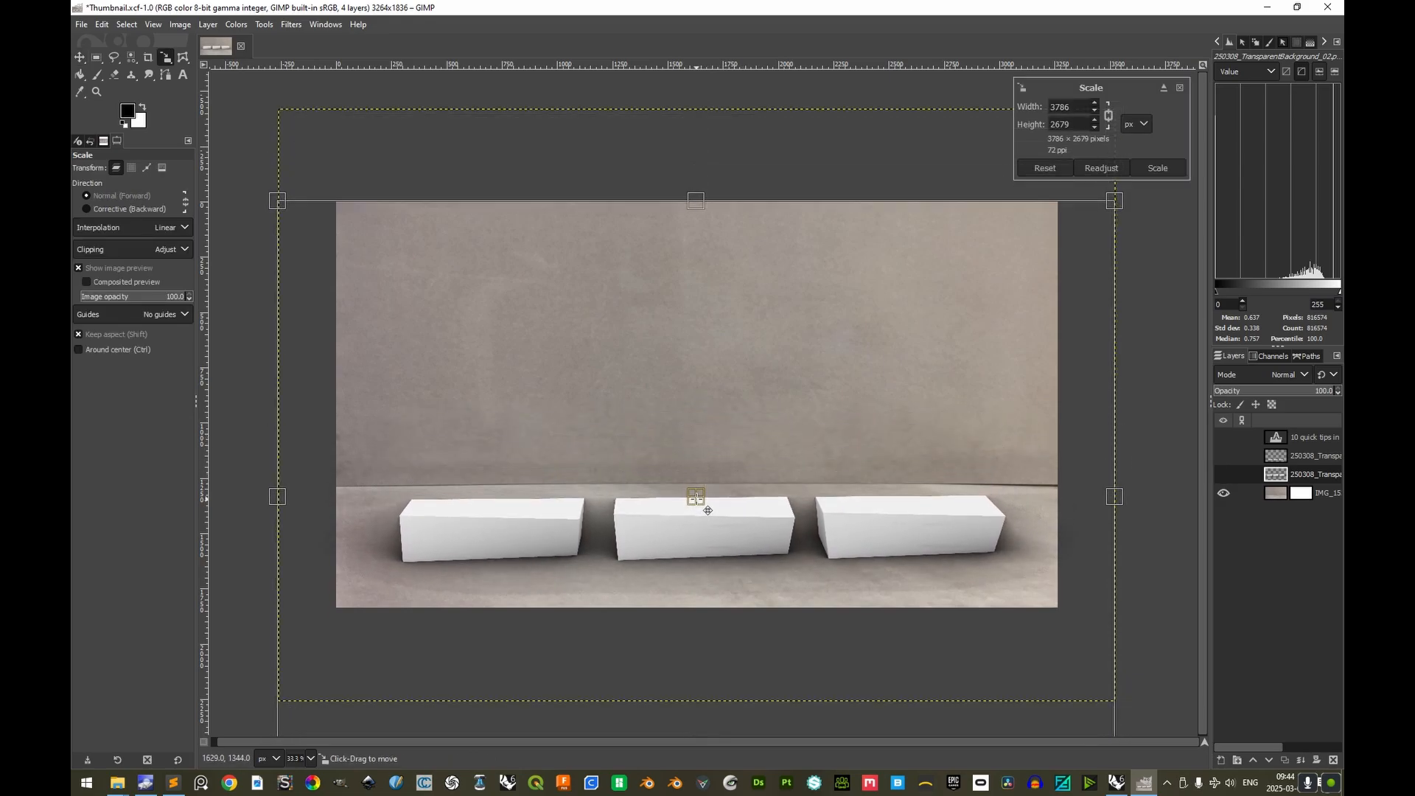
drag(698, 204, 701, 336)
drag(713, 576, 710, 526)
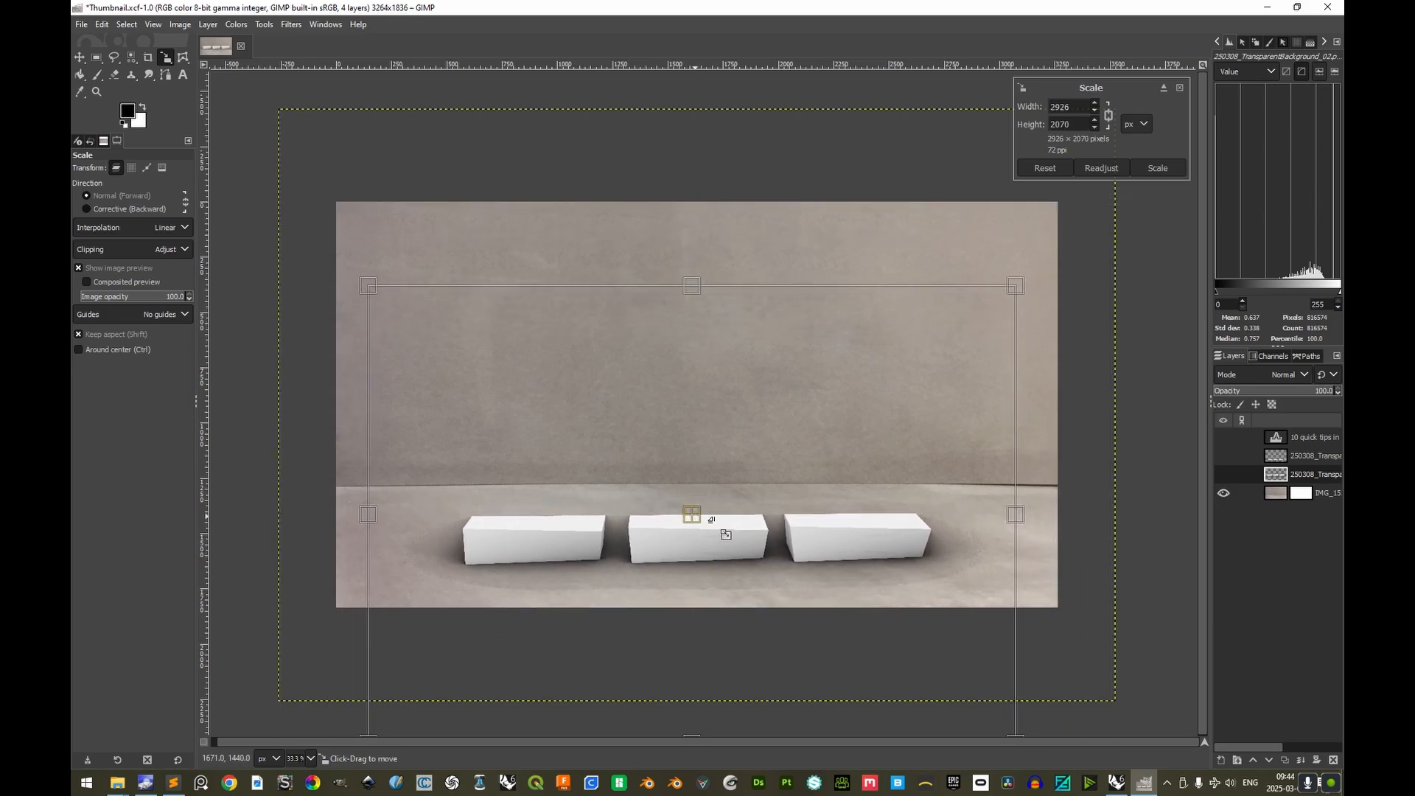
drag(691, 285, 691, 250)
drag(694, 487, 694, 499)
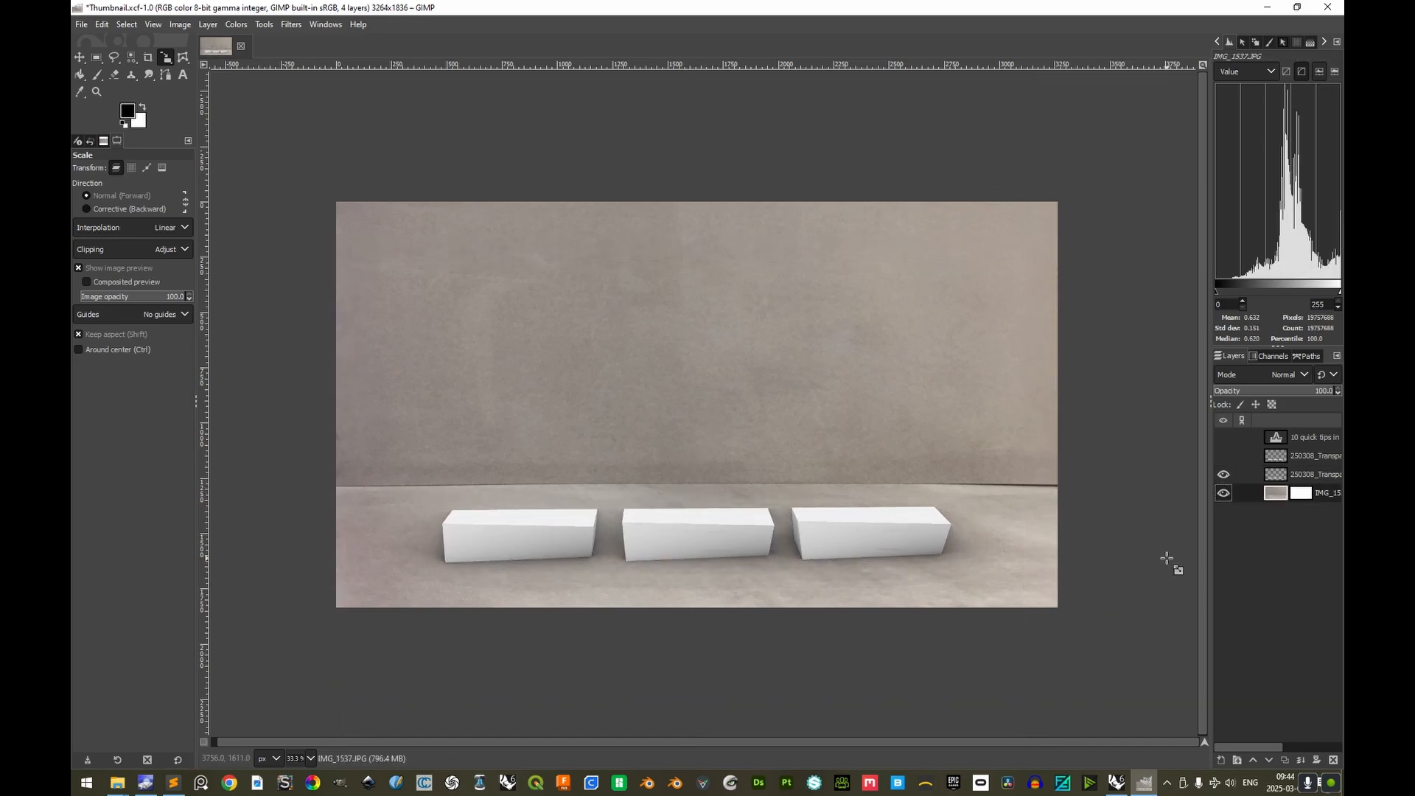